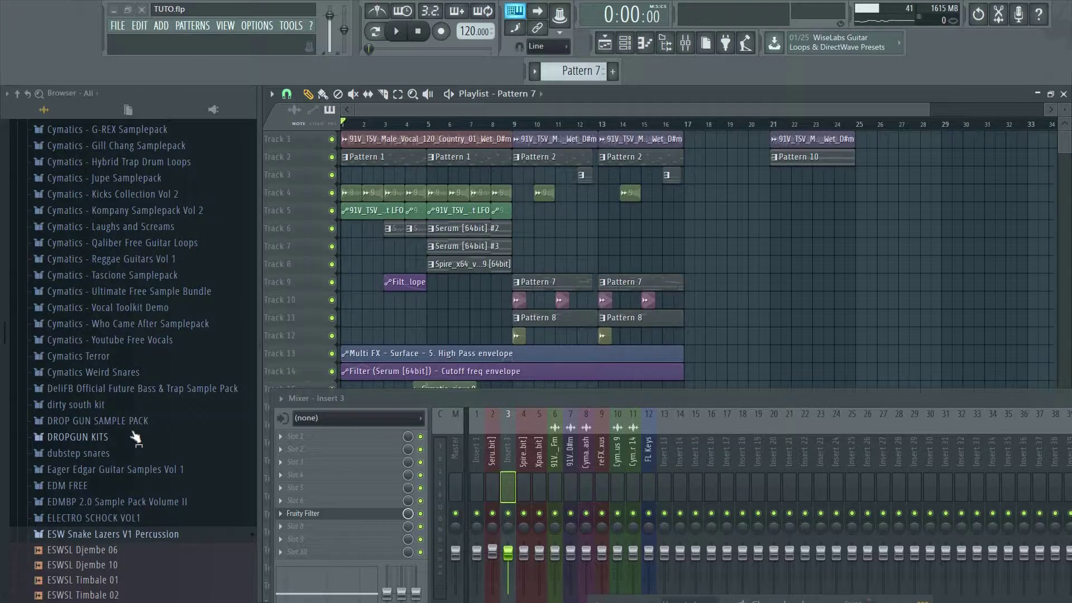
Step: Load Fruity Parametric EQ 2 into the first effect slot of mixer Insert 3 and reposition its window over the playlist
click(288, 436)
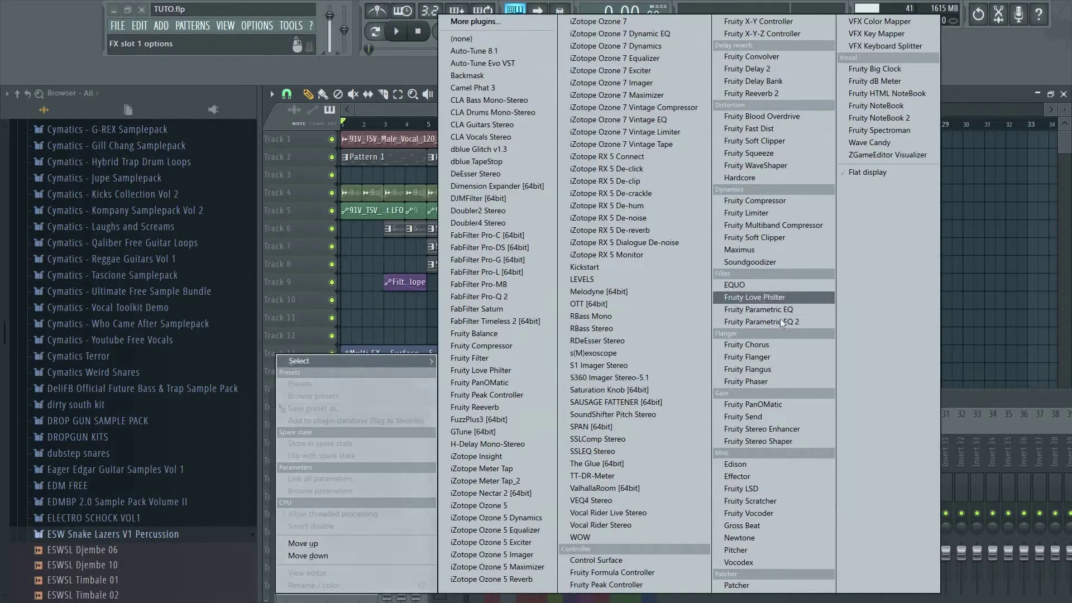
click(779, 321)
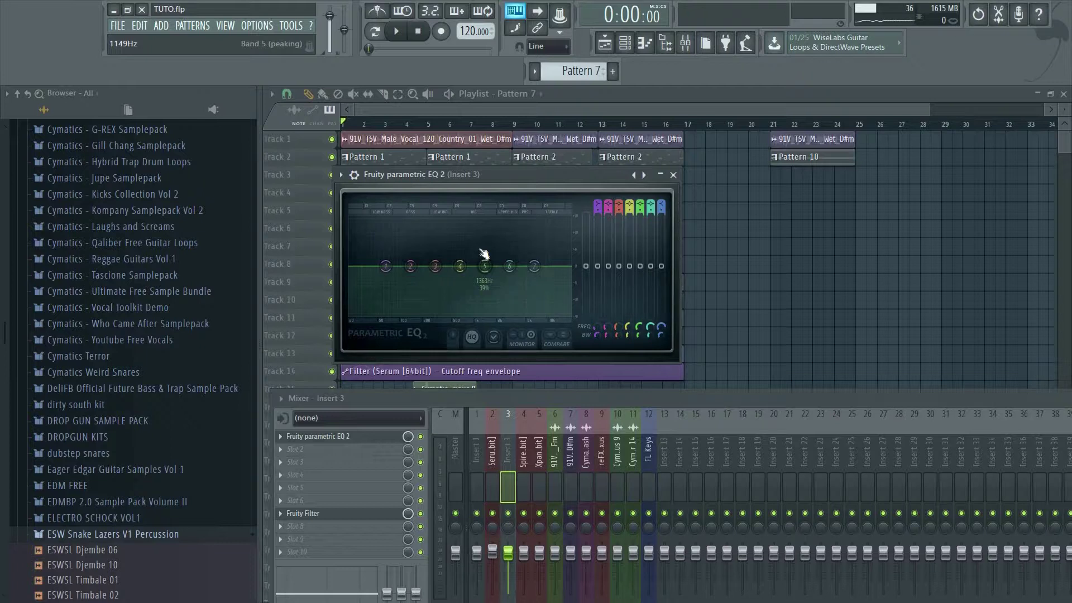
drag(417, 171, 450, 171)
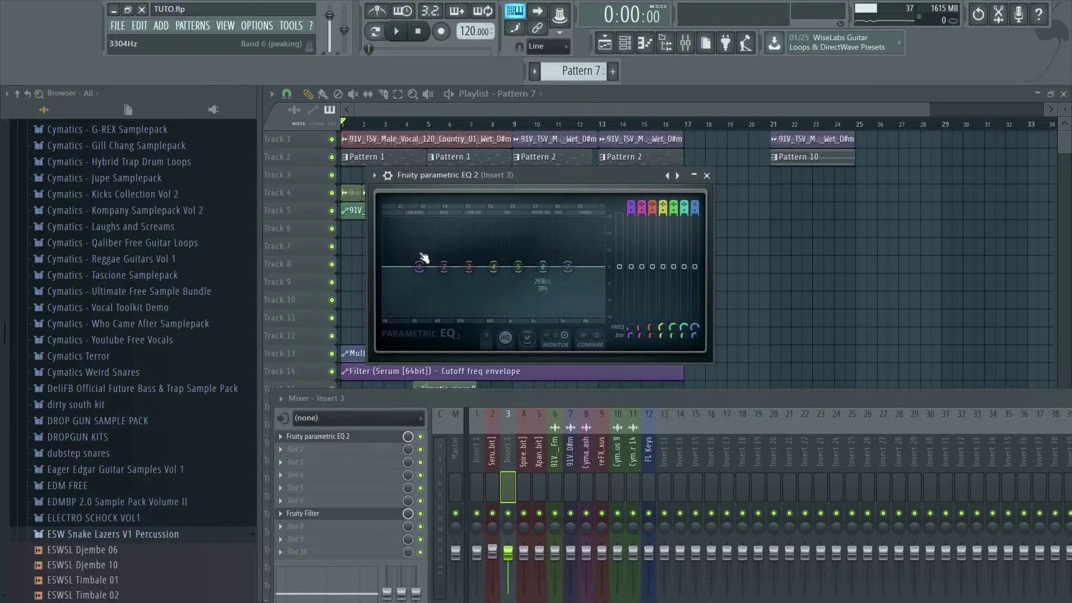
drag(470, 177, 483, 179)
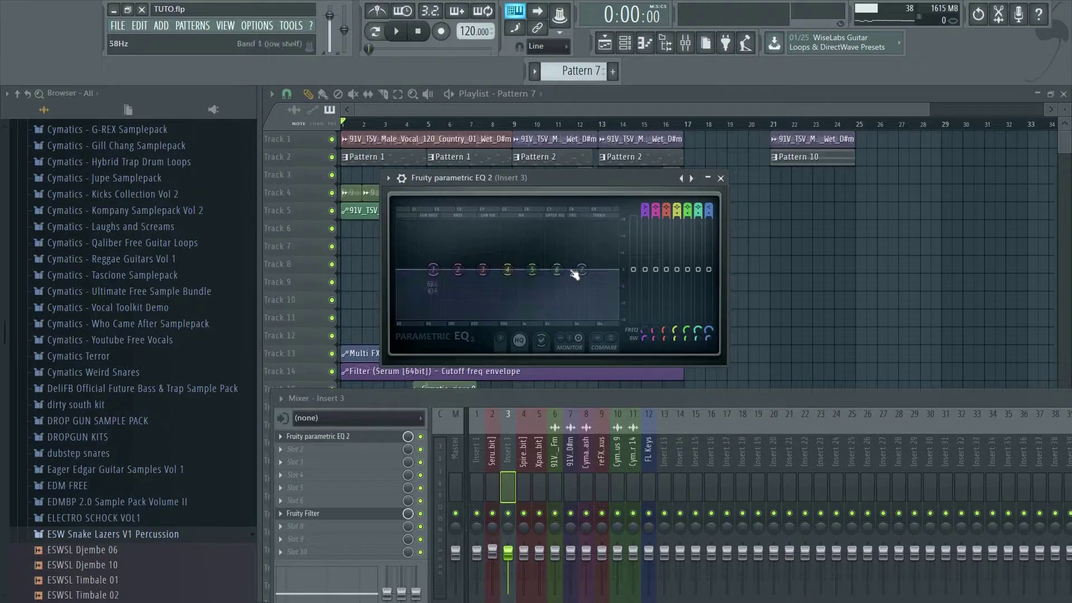
Step: Set equalizer band 1 to Low pass and raise its cutoff to about 3850 Hz
drag(436, 278, 437, 279)
right_click(438, 276)
click(455, 292)
right_click(438, 274)
mouse_move(460, 311)
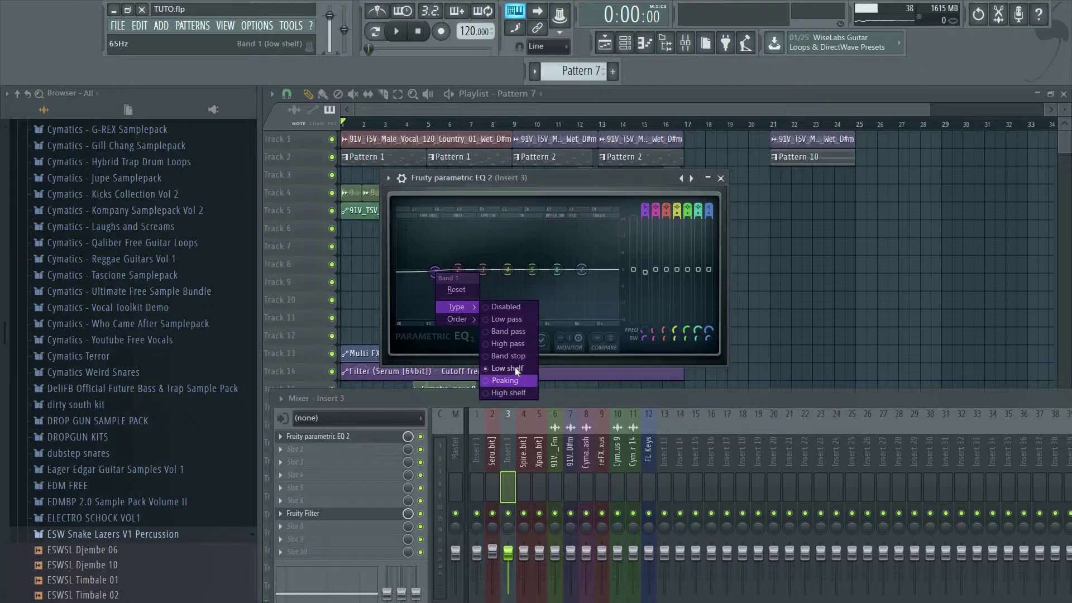
click(504, 318)
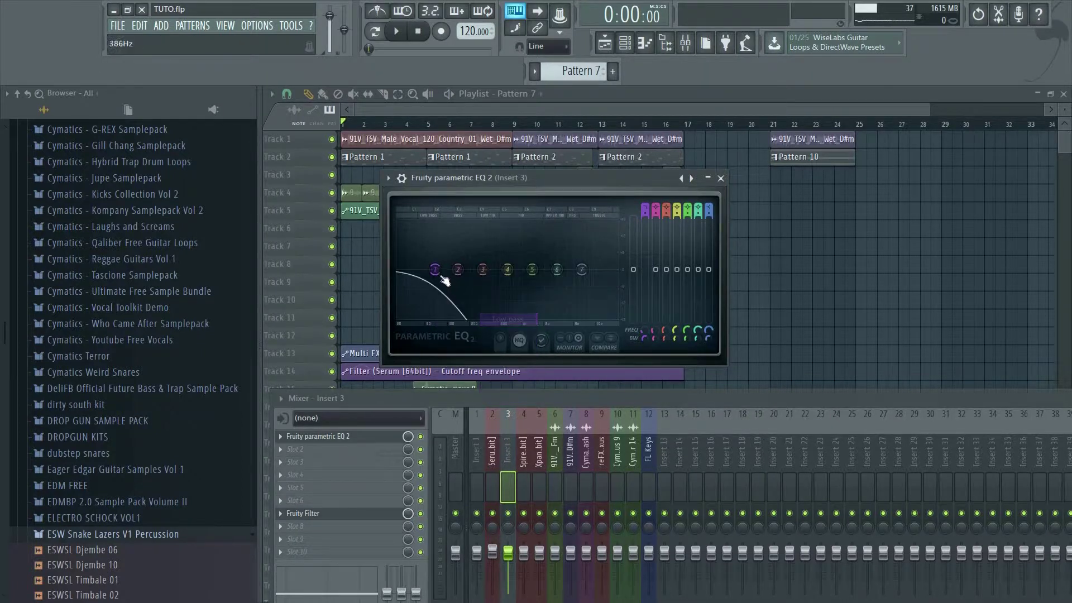
drag(434, 269, 523, 276)
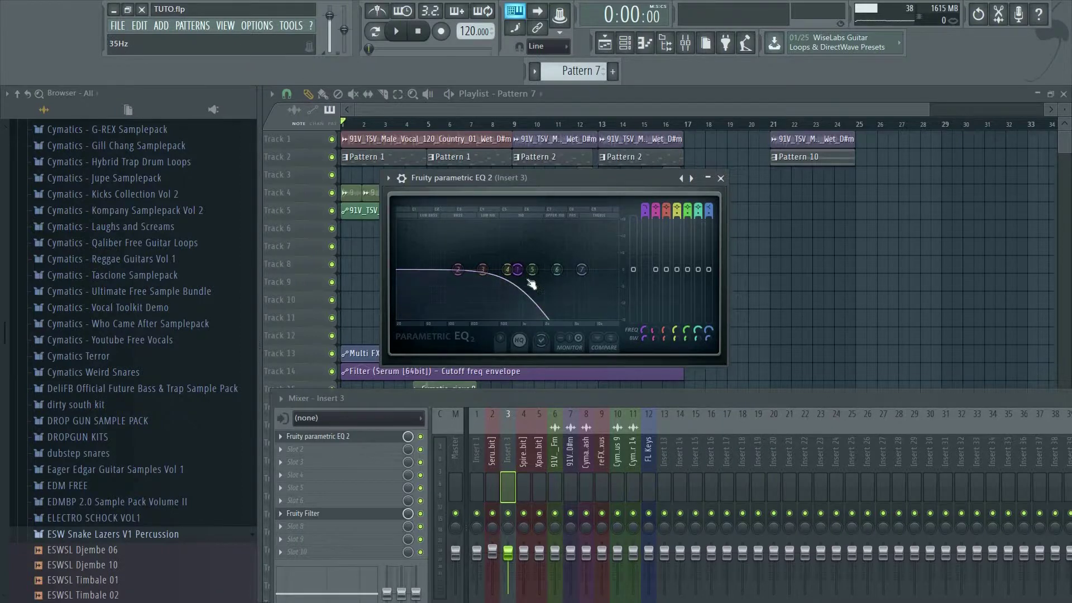
drag(520, 274, 541, 269)
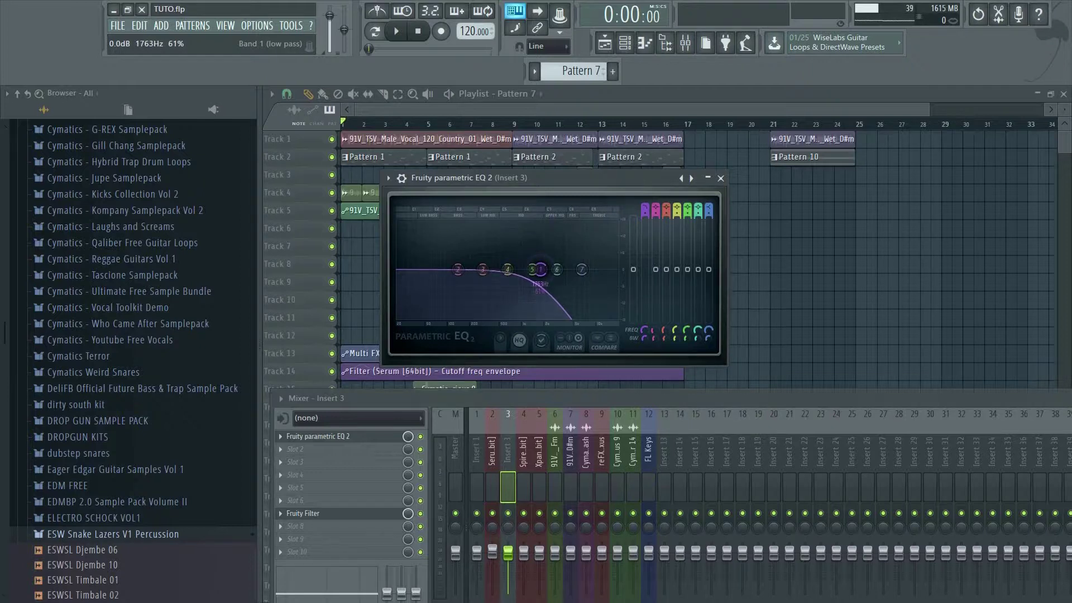
drag(540, 269, 565, 269)
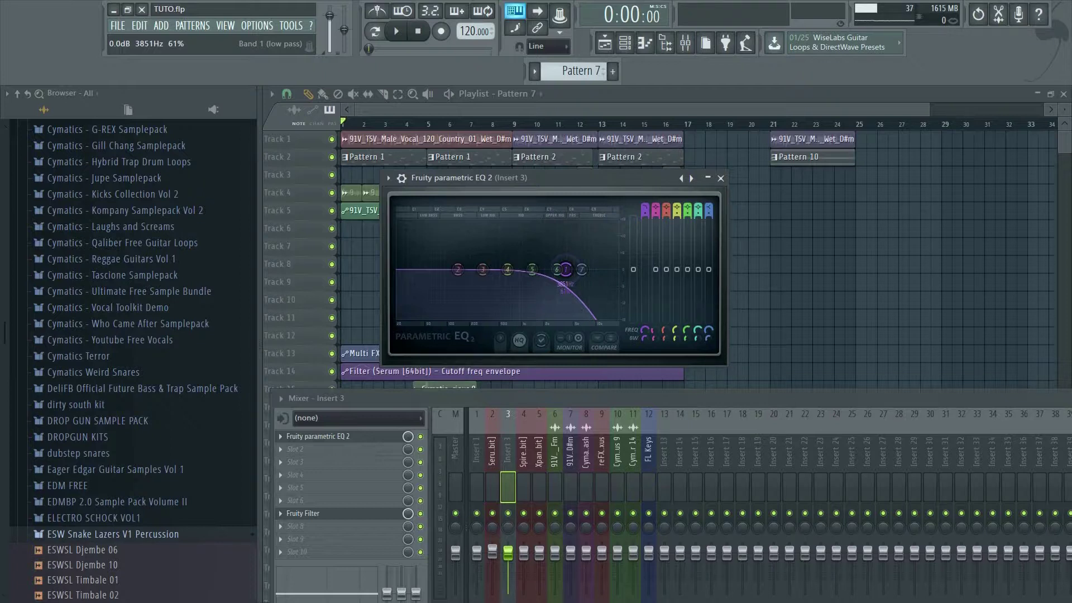
Step: Set band 1's filter order to Steep 8 and move its cutoff to about 4510 Hz
right_click(566, 270)
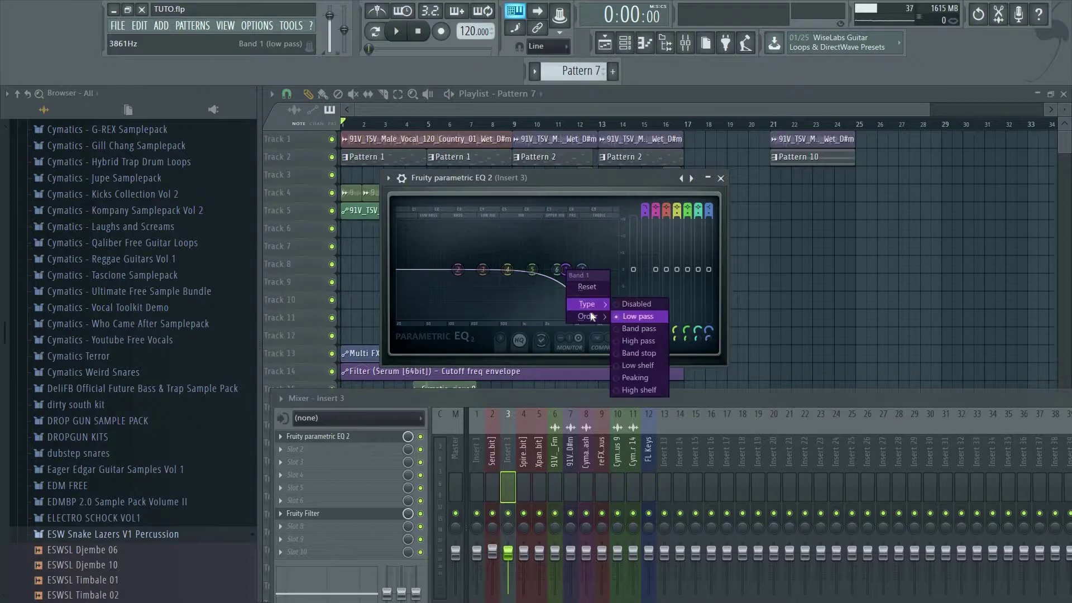
mouse_move(592, 316)
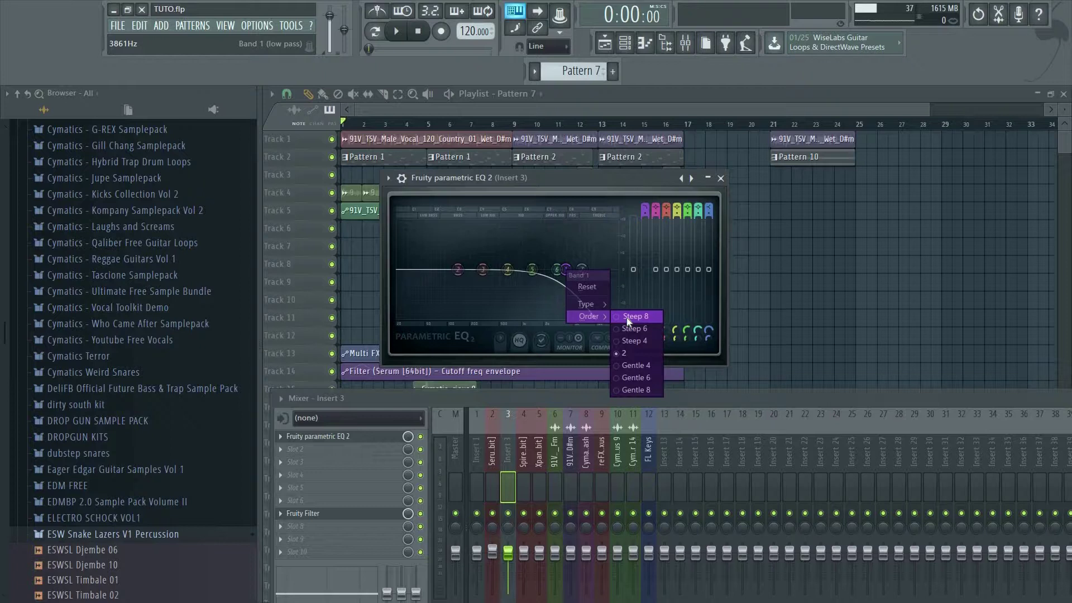
click(631, 317)
drag(566, 270, 577, 272)
Step: Change band 1's filter order to Steep 4 and shift its low-pass cutoff to about 4840 Hz
right_click(571, 271)
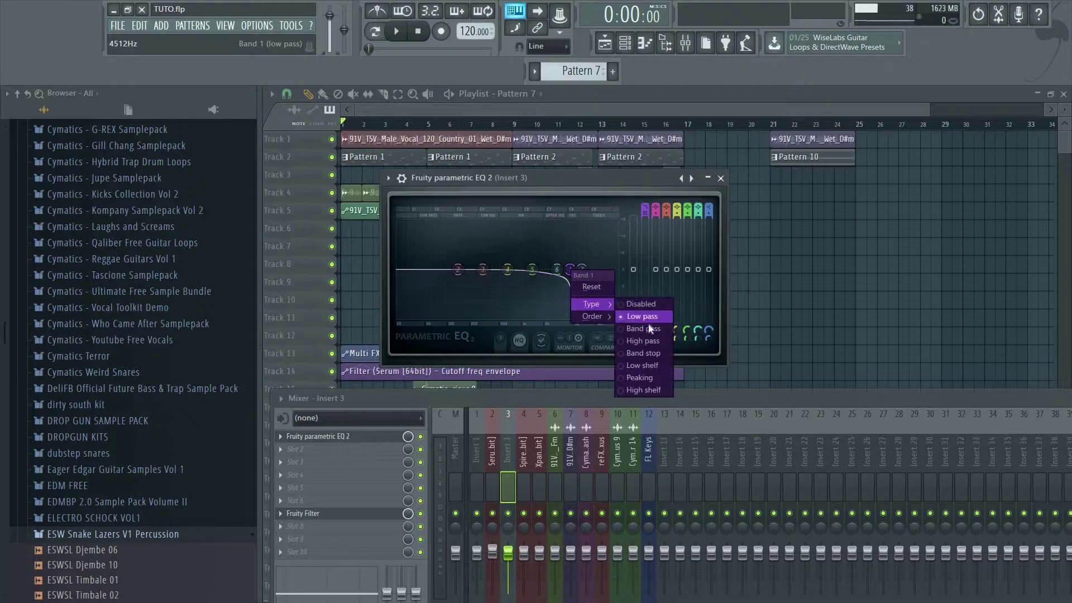
mouse_move(600, 318)
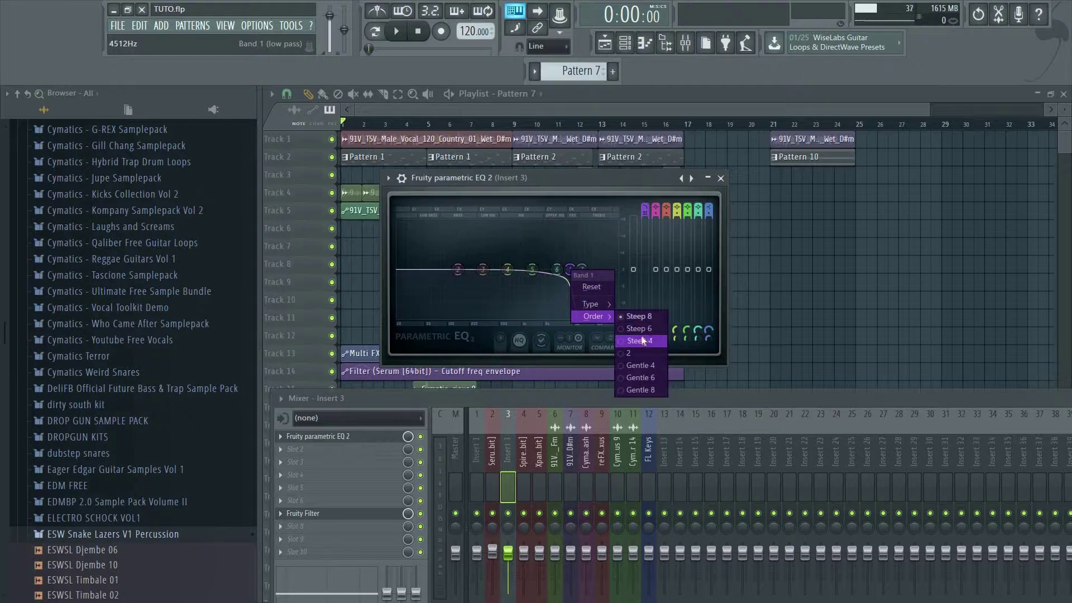
click(641, 336)
drag(570, 270, 575, 270)
right_click(576, 270)
mouse_move(595, 316)
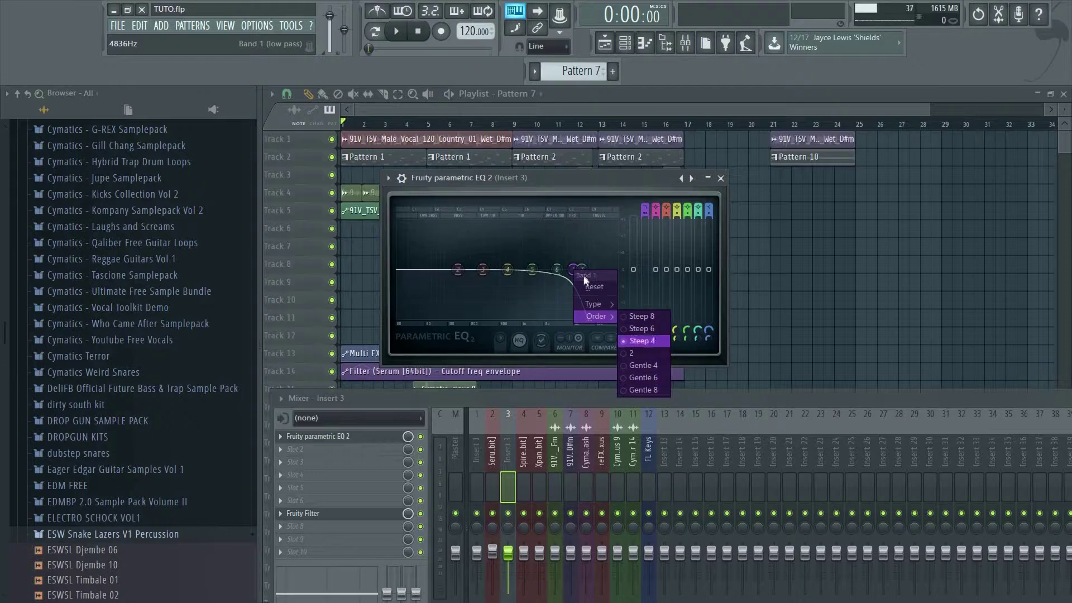
click(641, 316)
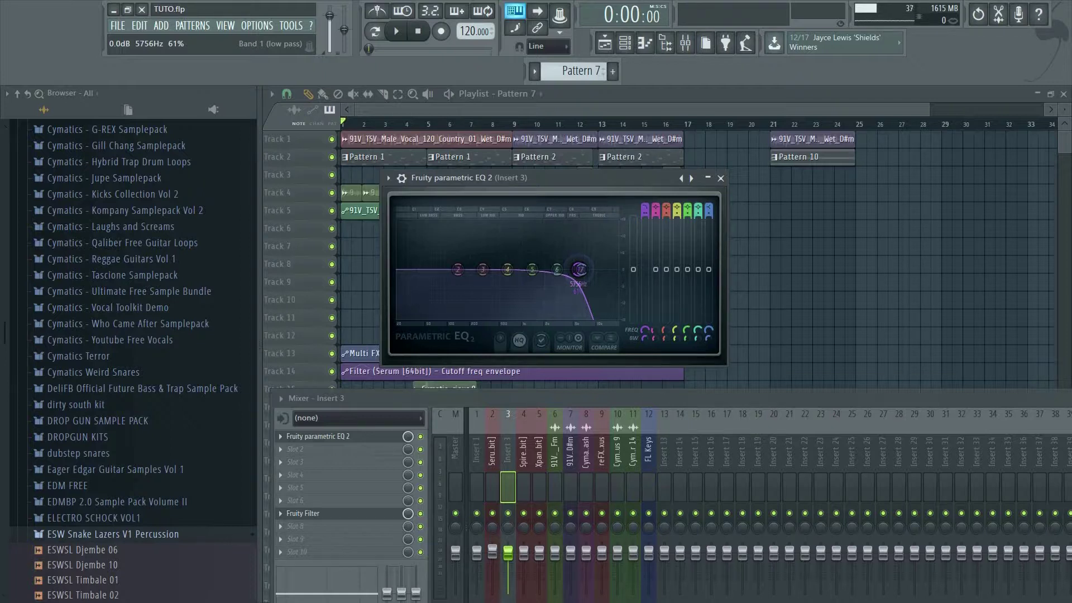
Step: Switch band 1 to High pass and lower its cutoff to about 80 Hz
drag(579, 269, 568, 270)
right_click(568, 270)
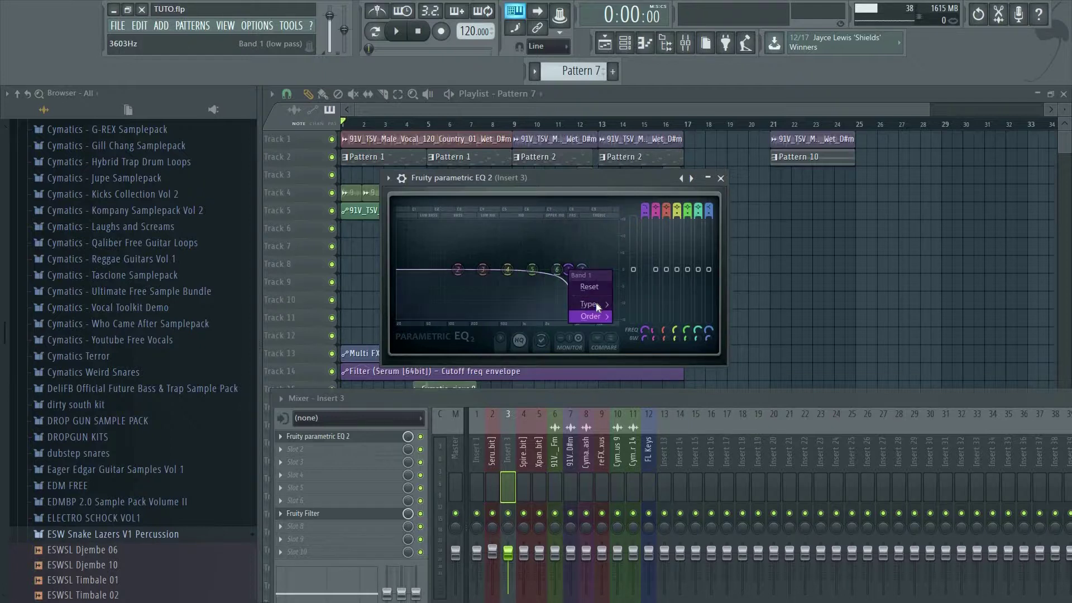
mouse_move(595, 302)
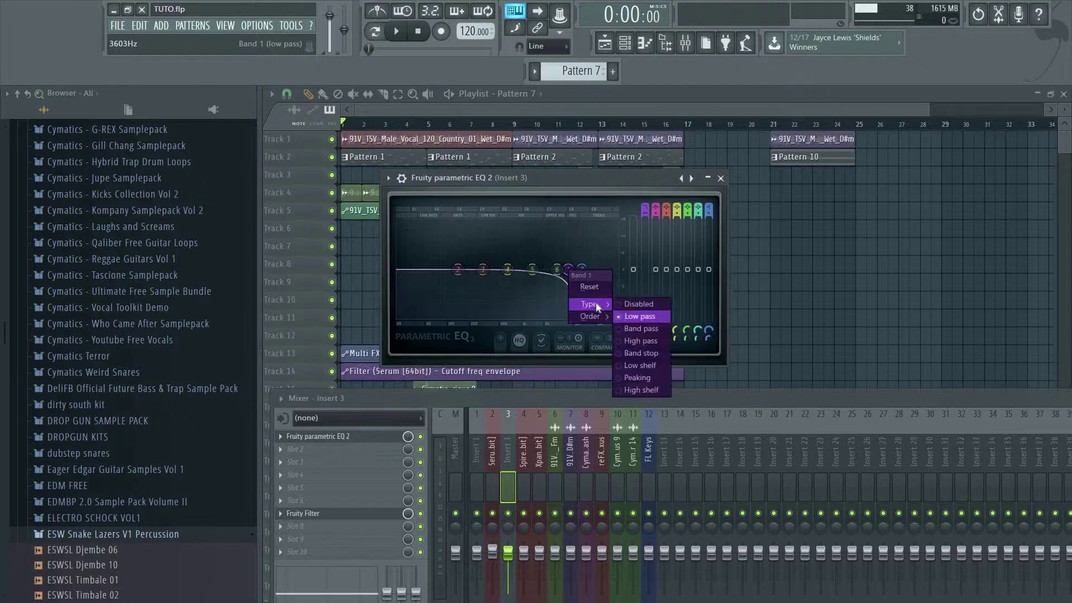
click(640, 340)
drag(568, 273, 440, 270)
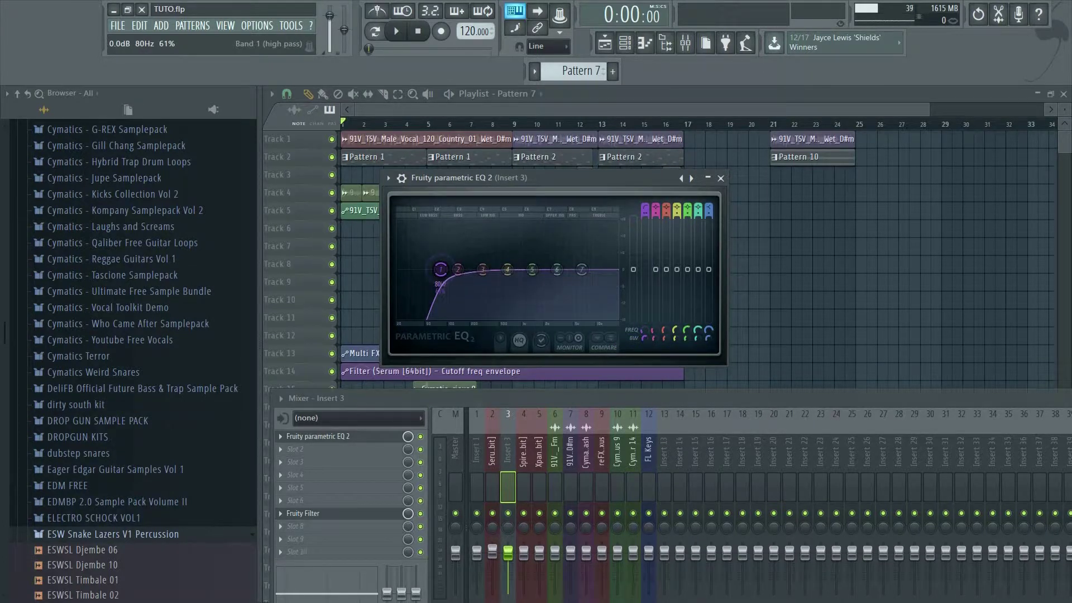
Step: Sweep band 1's high-pass cutoff up and down through the low frequencies, ending at about 83 Hz
drag(440, 270, 443, 269)
drag(443, 269, 454, 277)
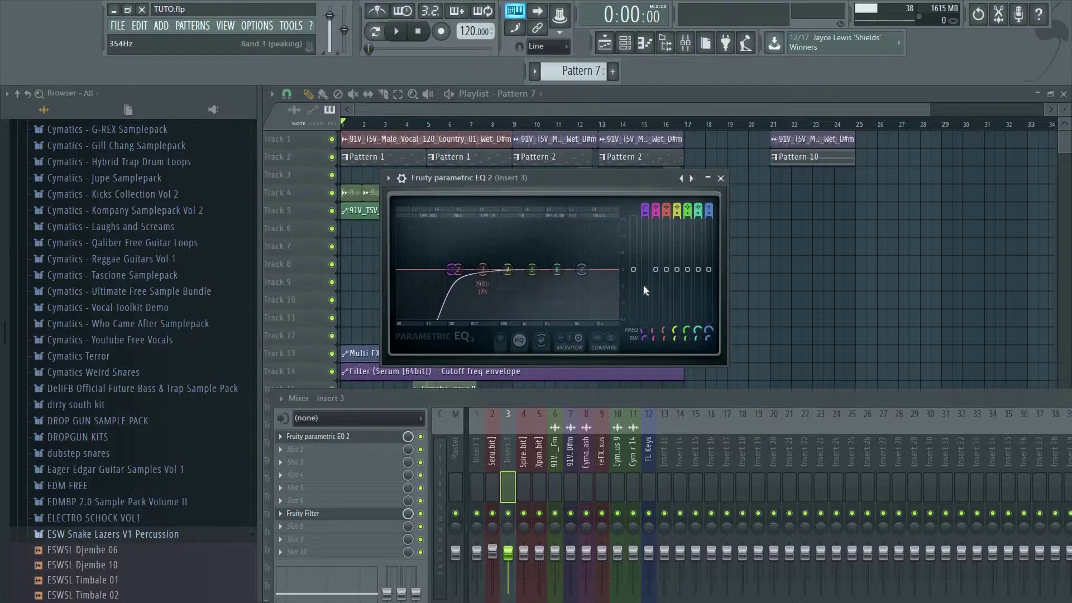
mouse_move(453, 269)
mouse_down()
mouse_move(415, 285)
mouse_move(439, 270)
mouse_move(442, 279)
mouse_move(418, 271)
mouse_move(469, 270)
mouse_move(444, 270)
mouse_up()
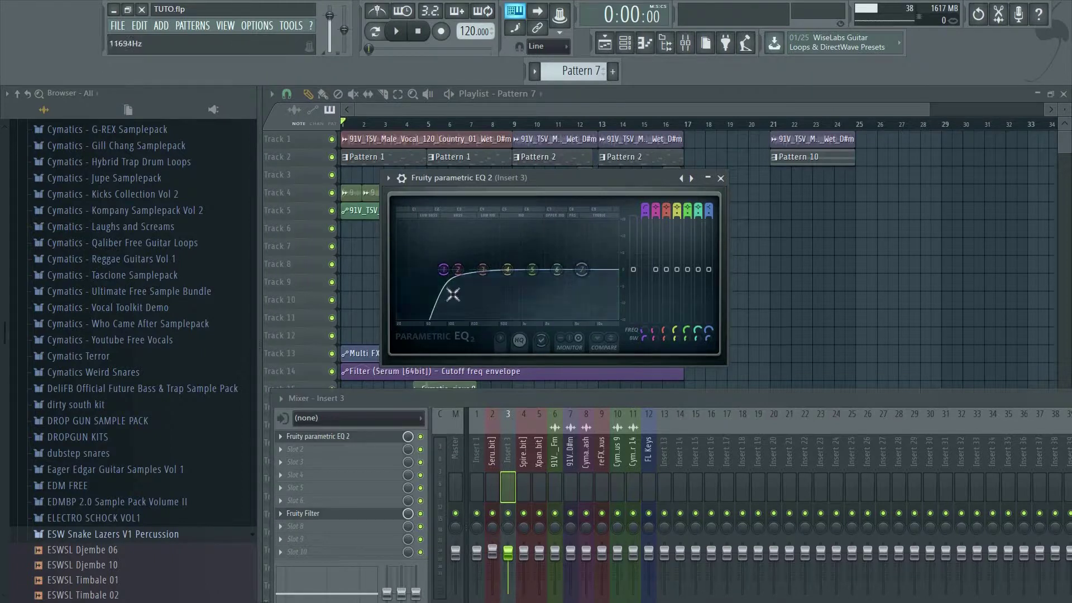
drag(443, 270, 440, 271)
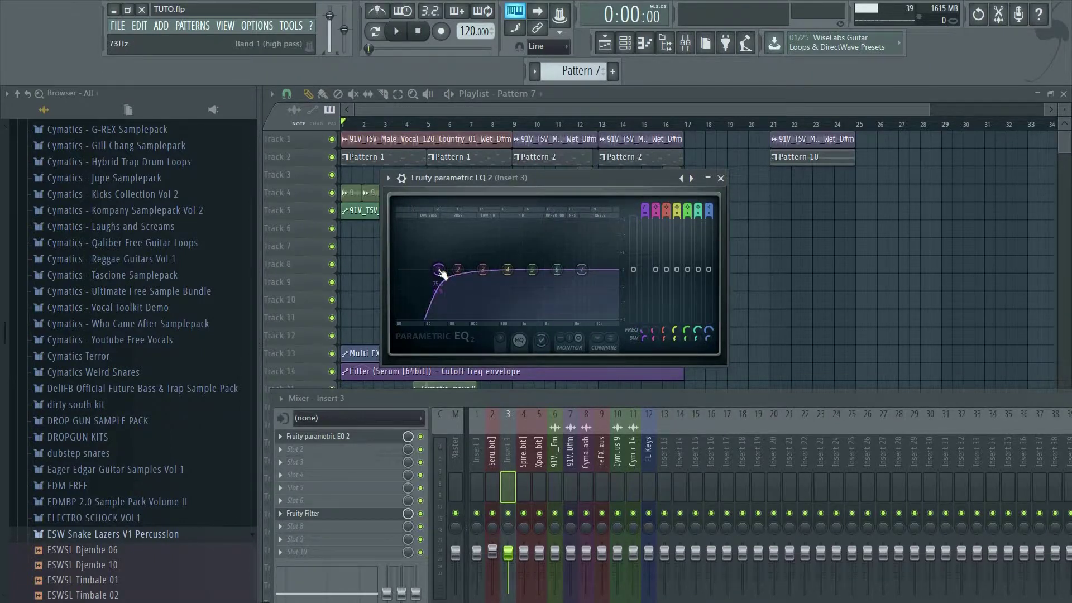
drag(438, 269, 448, 269)
drag(448, 270, 451, 270)
drag(451, 270, 442, 270)
Step: Switch band 1 to Band stop and centre the notch at about 54 Hz
right_click(441, 270)
mouse_move(465, 301)
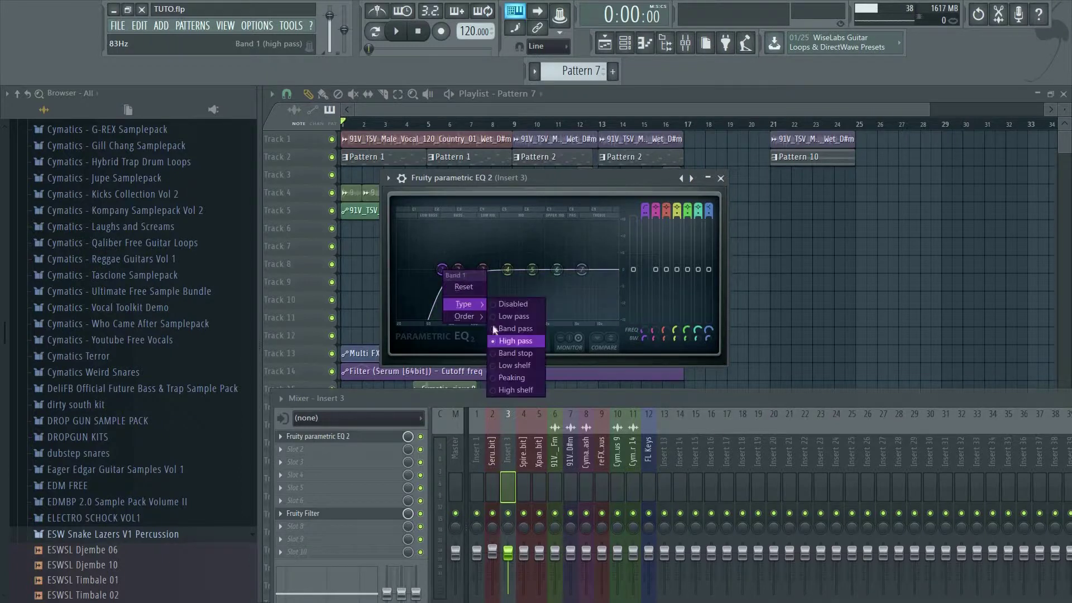
click(512, 351)
mouse_move(442, 270)
mouse_down()
mouse_move(536, 270)
mouse_move(429, 269)
mouse_up()
right_click(428, 269)
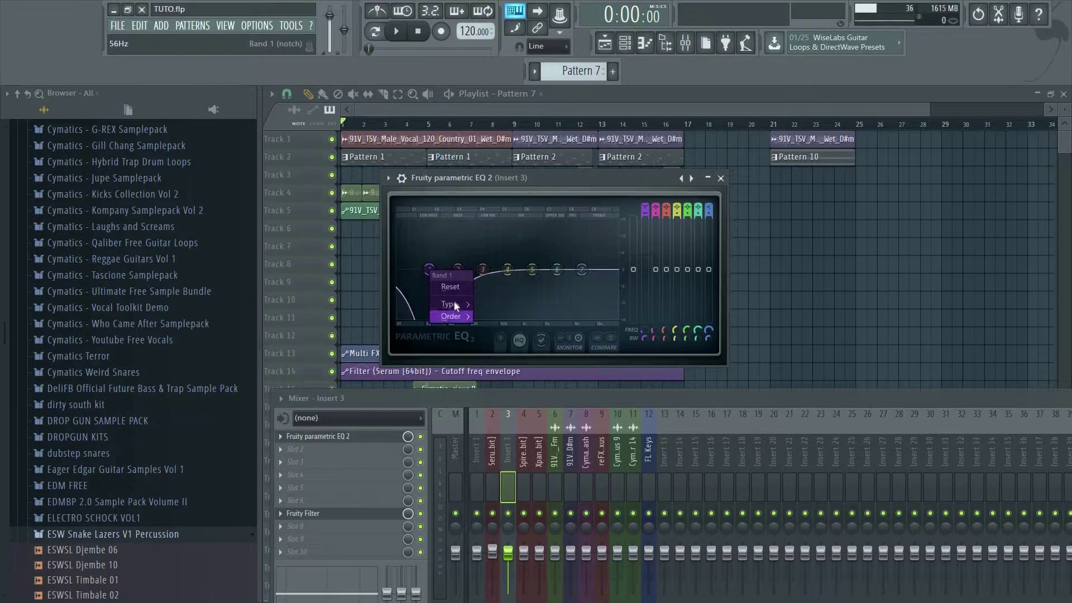
mouse_move(451, 304)
click(502, 353)
mouse_move(429, 270)
mouse_down()
mouse_move(457, 270)
mouse_move(502, 325)
mouse_move(503, 302)
mouse_move(481, 269)
mouse_move(428, 270)
mouse_up()
Step: Switch band 1 to Band pass and move its peak into the midrange beside band 4
right_click(428, 269)
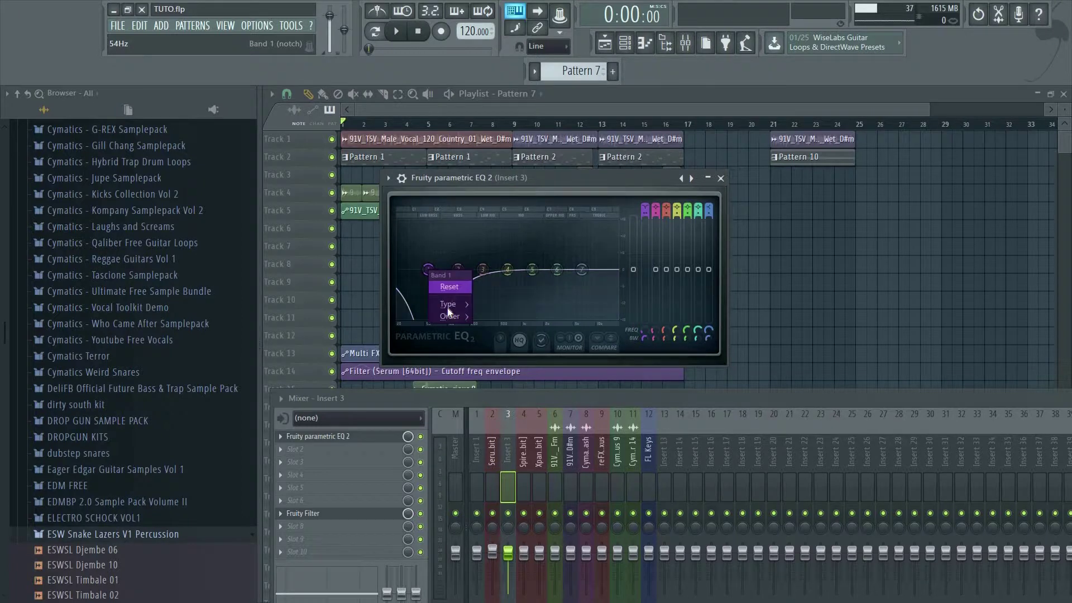
mouse_move(449, 304)
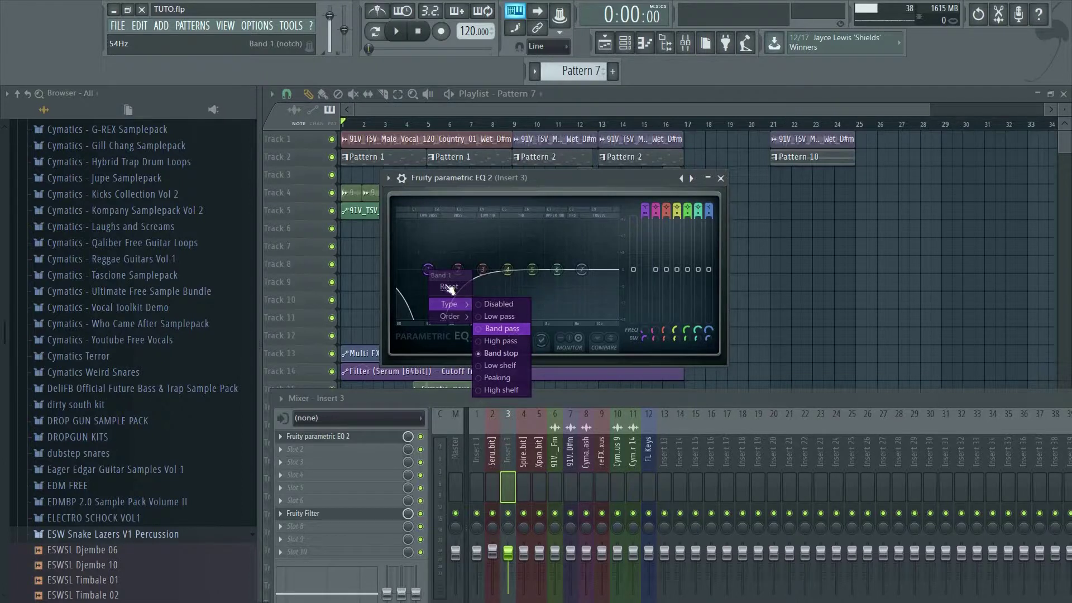
click(510, 328)
drag(427, 269, 518, 279)
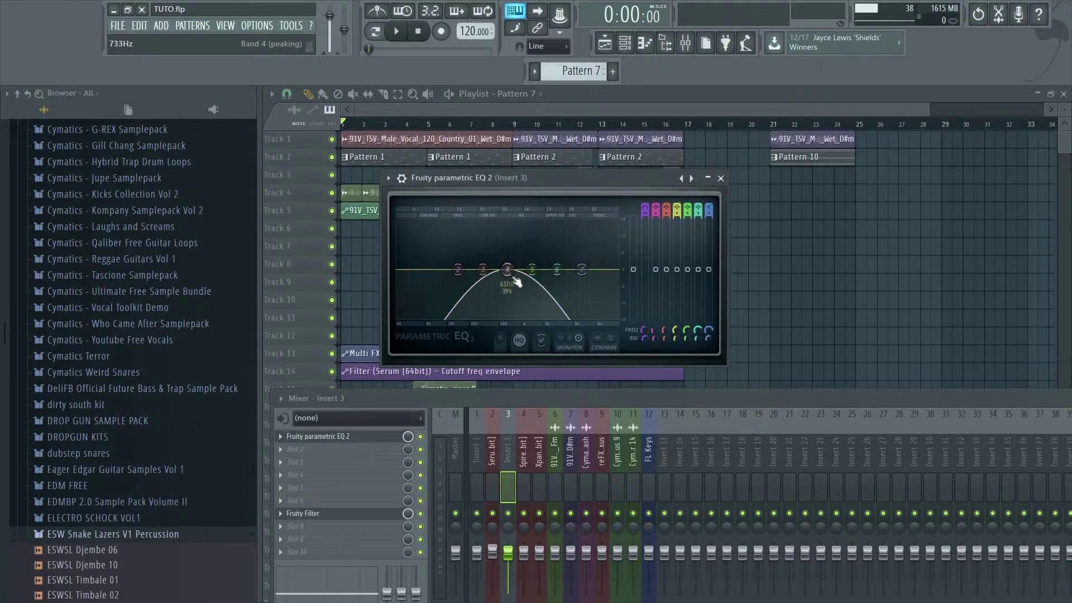
Step: Shift the overlapping band 4 slightly up in frequency and gain, and sweep band 1's band-pass centre to about 600 Hz
mouse_move(507, 269)
mouse_down()
mouse_move(525, 265)
mouse_move(487, 270)
mouse_move(546, 269)
mouse_move(494, 270)
mouse_move(530, 269)
mouse_move(508, 270)
mouse_up()
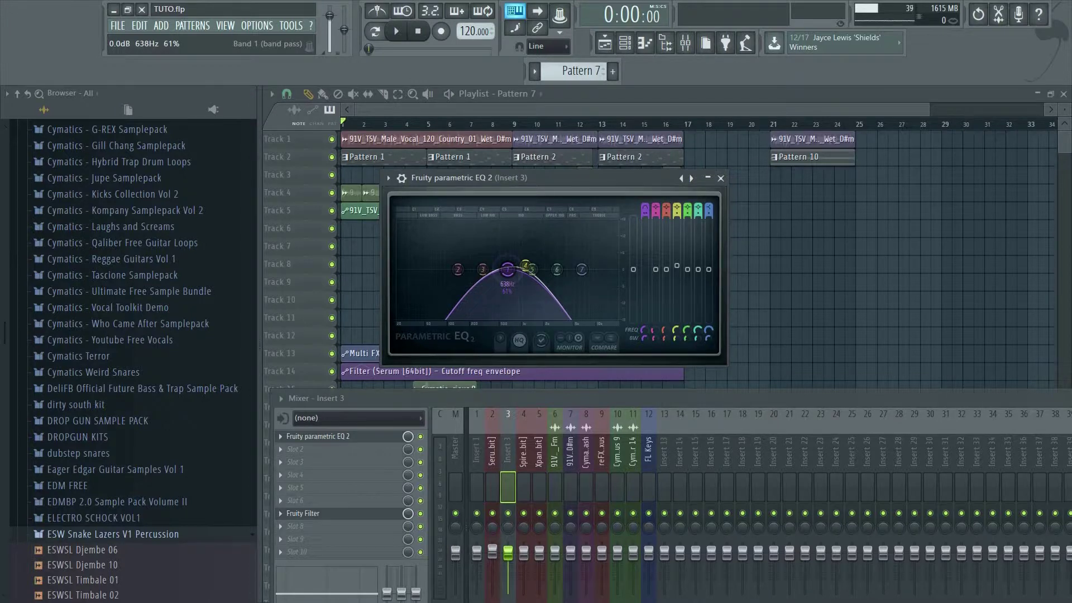
mouse_move(507, 270)
mouse_down()
mouse_move(476, 270)
mouse_move(511, 269)
mouse_up()
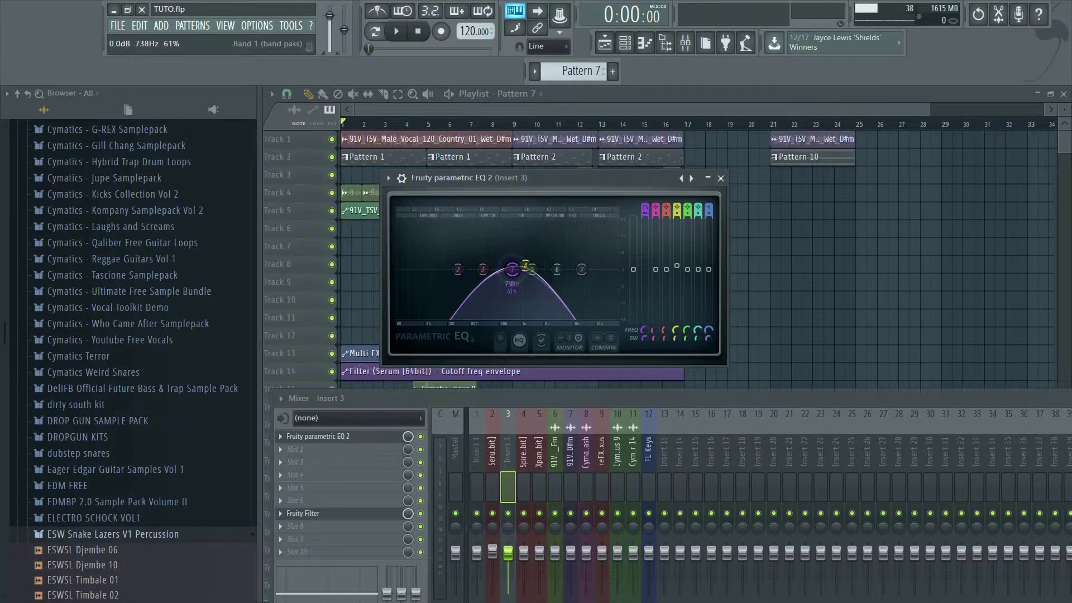
drag(511, 269, 505, 269)
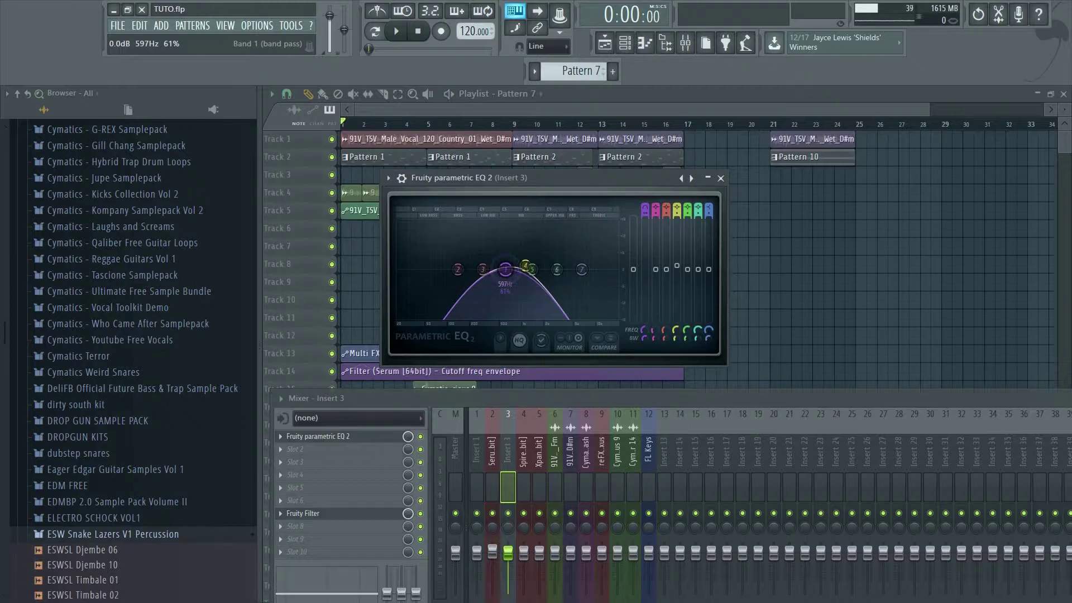
Step: Switch band 1 to High shelf and place it at about 203 Hz with a slight gain cut
right_click(505, 271)
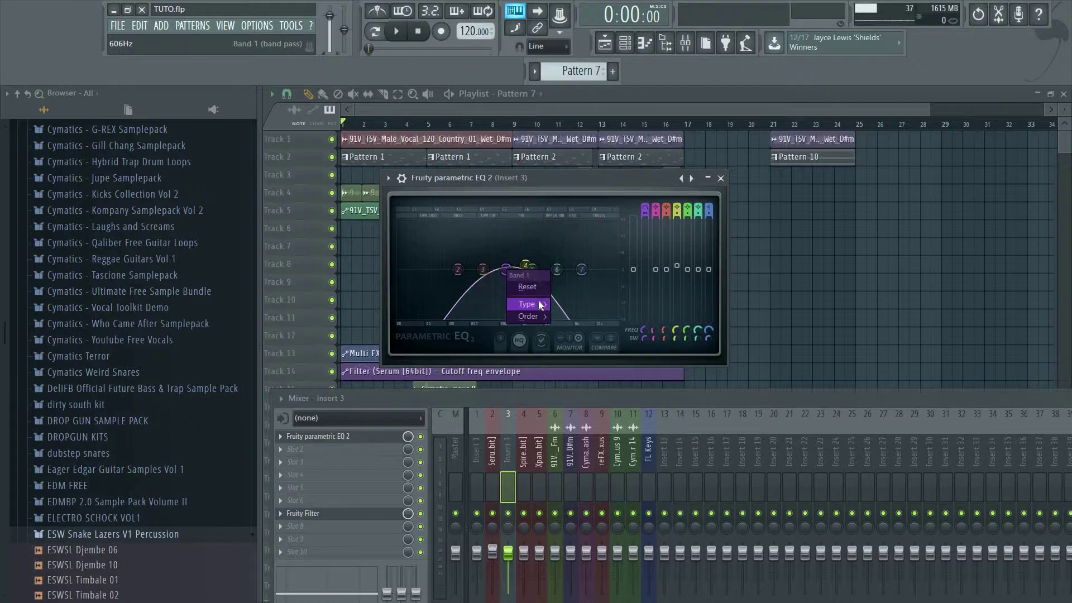
mouse_move(539, 304)
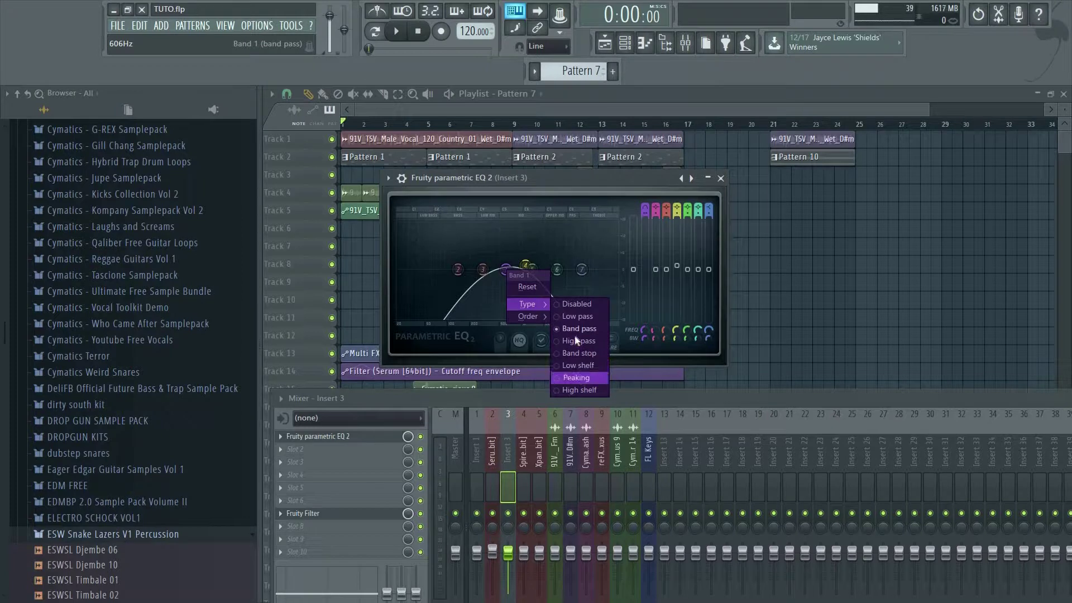
click(583, 389)
drag(505, 314, 472, 278)
Step: Switch band 1 to Low shelf and adjust it to about 207 Hz with 0.8 dB gain
right_click(472, 278)
mouse_move(506, 316)
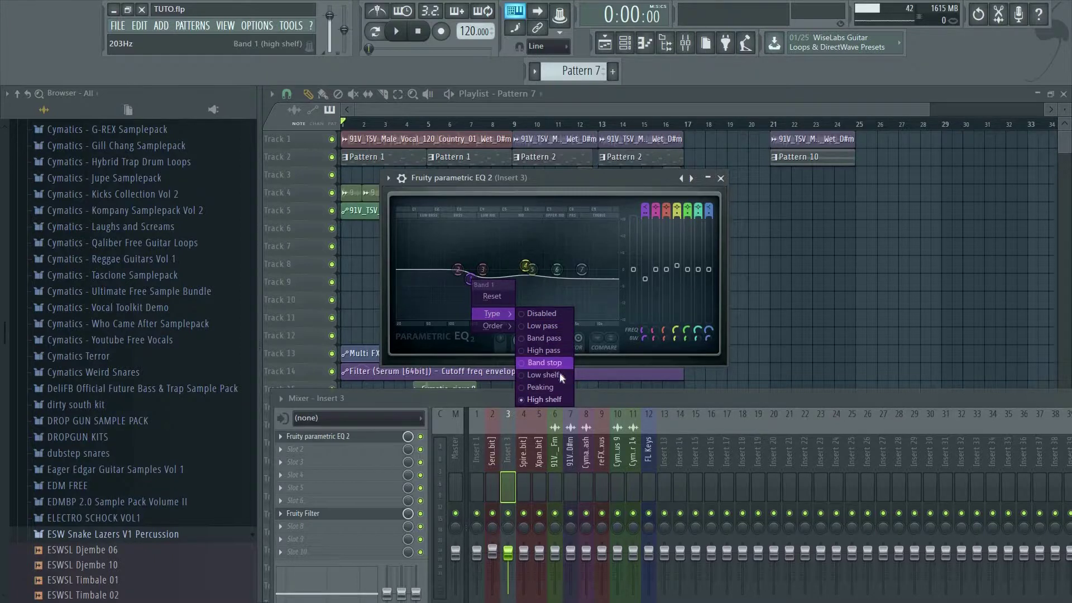
click(544, 375)
mouse_move(468, 290)
mouse_down()
mouse_move(466, 301)
mouse_move(470, 246)
mouse_move(461, 300)
mouse_move(461, 273)
mouse_up()
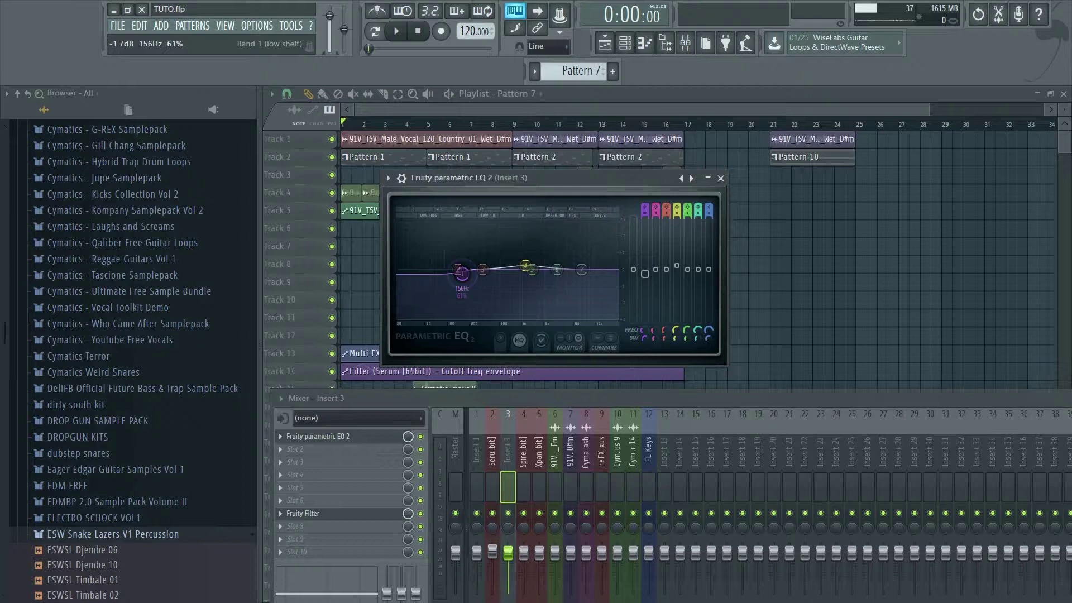
mouse_move(462, 273)
mouse_down()
mouse_move(474, 243)
mouse_move(471, 268)
mouse_up()
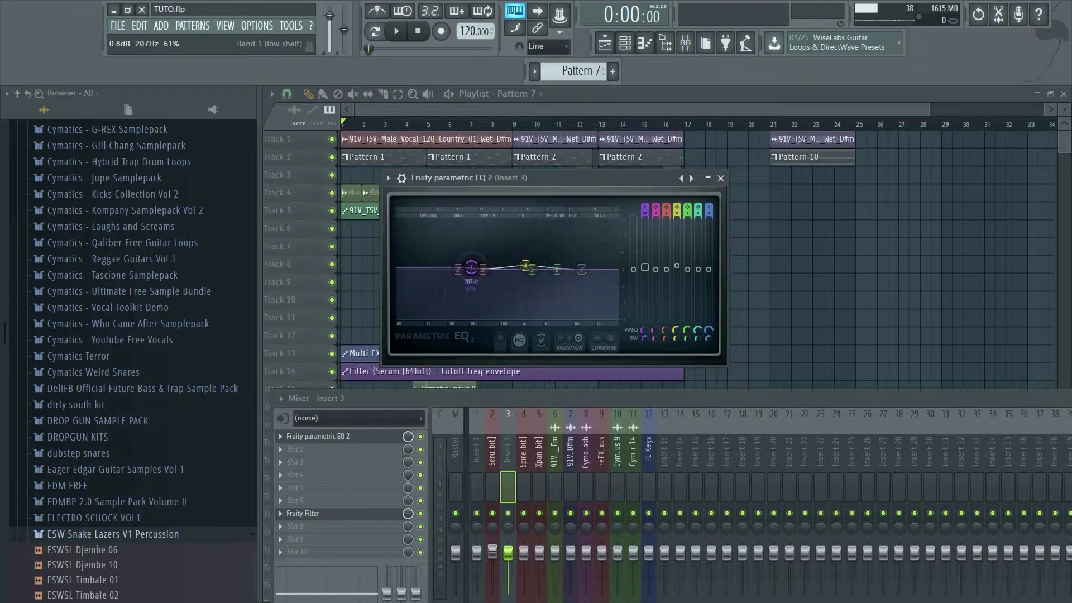
Step: Switch band 1 to Peaking and raise it into a boosted peak in the low range
right_click(475, 271)
mouse_move(502, 304)
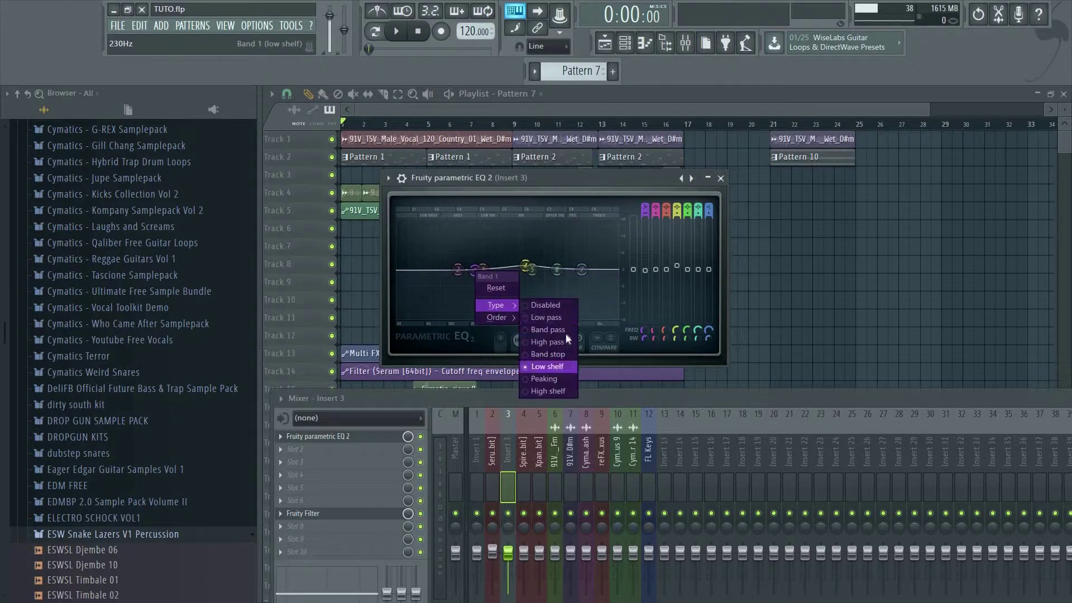
click(549, 380)
drag(475, 270, 464, 246)
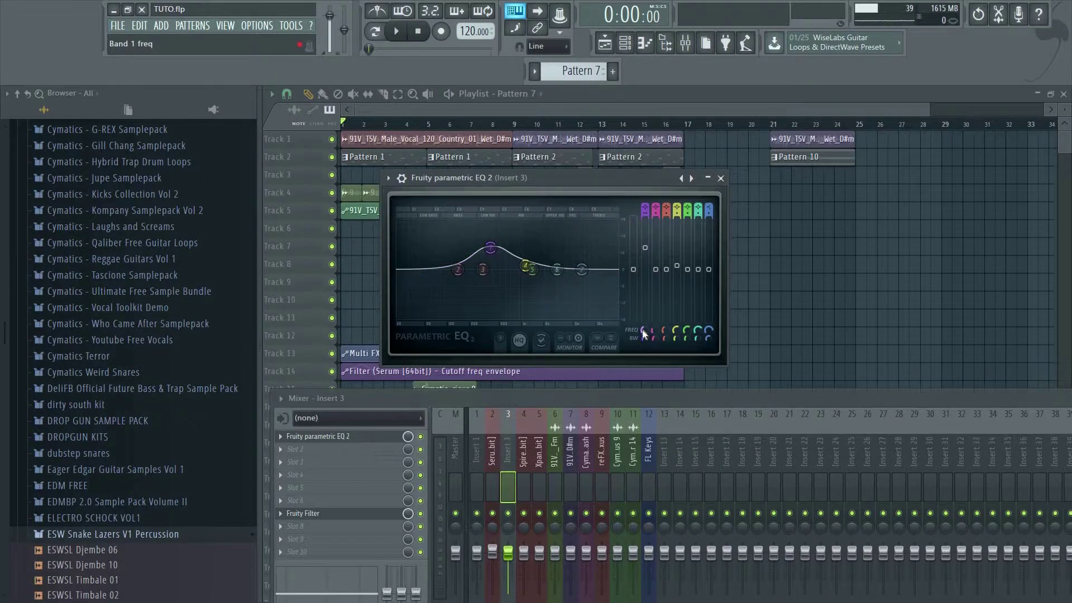
Step: Shift band 1's peak up to about 441 Hz and narrow its bandwidth to 1%
drag(644, 330, 643, 322)
drag(473, 248, 494, 248)
drag(644, 322, 651, 349)
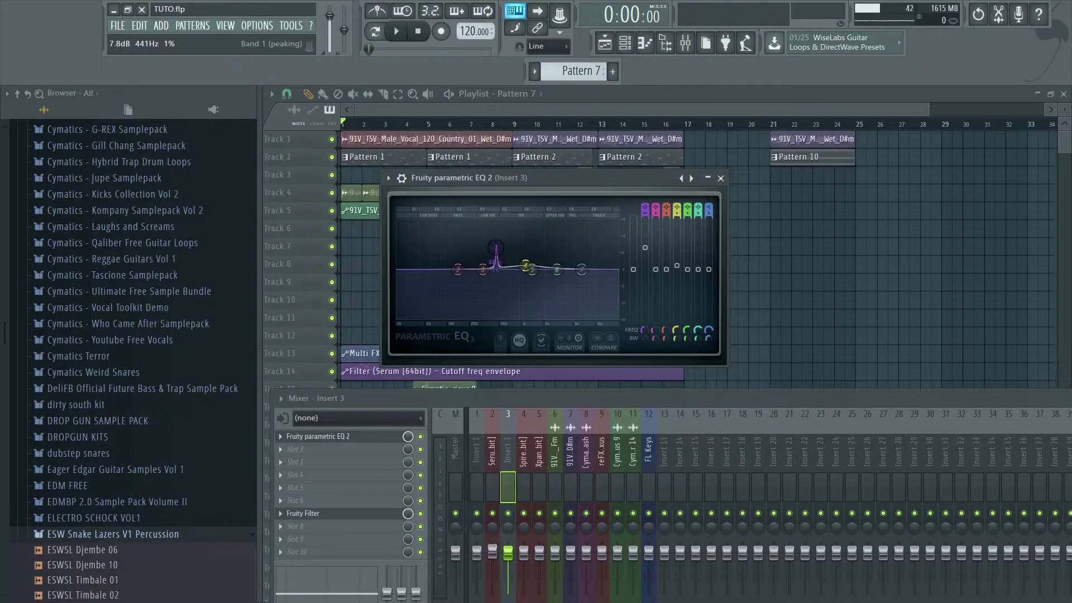
Step: Readjust band 1 to about 107 Hz with 11.9 dB gain and 12% bandwidth, and close the equalizer window
mouse_move(644, 247)
mouse_down()
mouse_move(645, 302)
mouse_move(644, 237)
mouse_move(645, 279)
mouse_move(644, 238)
mouse_move(644, 268)
mouse_up()
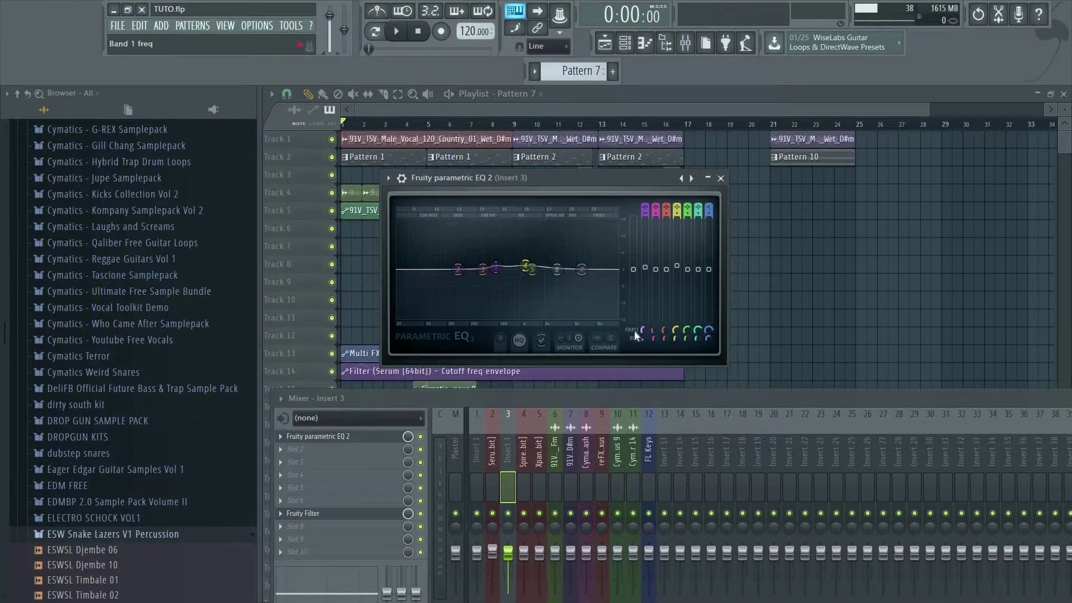
drag(644, 335, 649, 322)
drag(645, 267, 646, 235)
drag(646, 341, 646, 349)
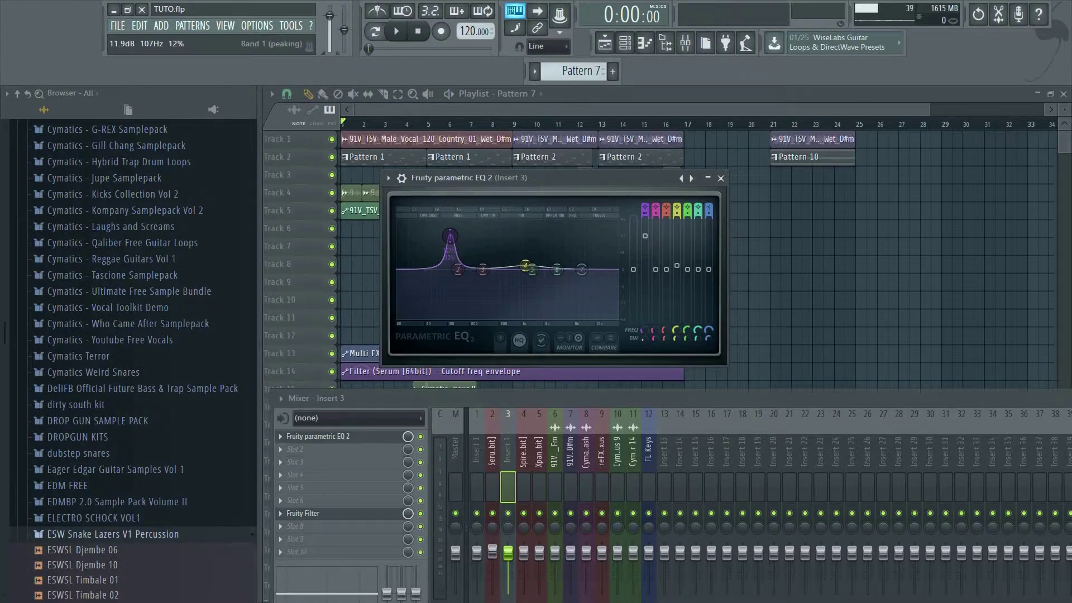
drag(645, 348, 646, 349)
click(720, 178)
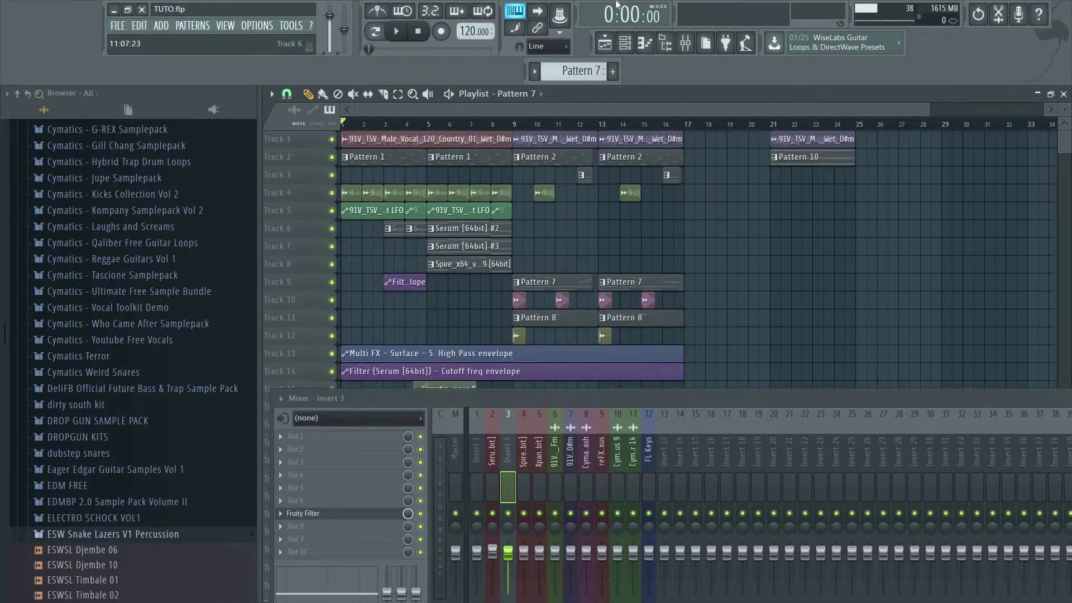
Step: Set the playback position to bar 21, solo Track 1 and play its vocal clip alone
click(774, 128)
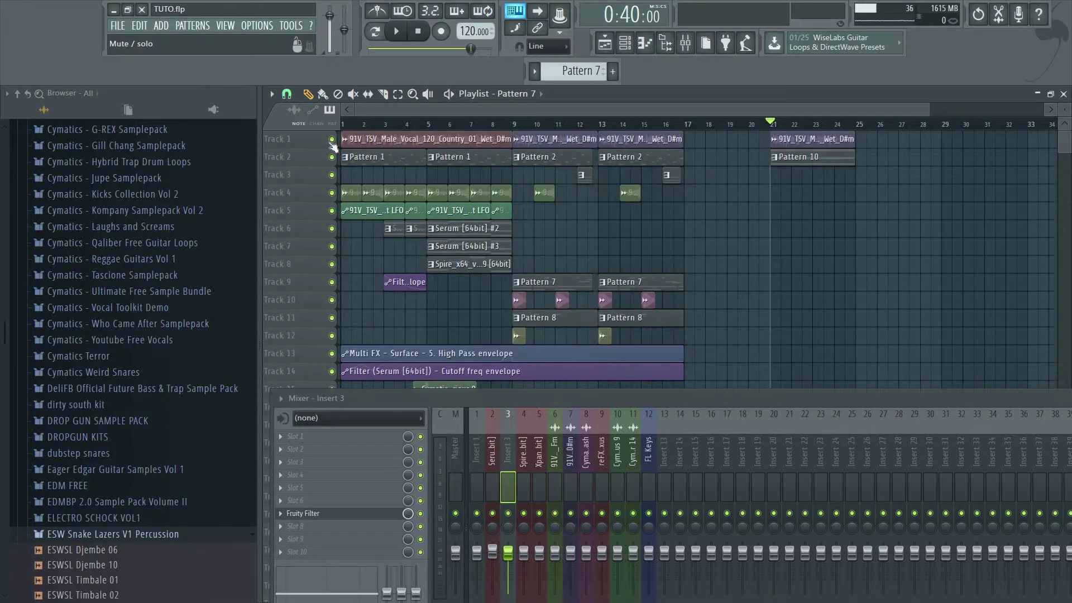
right_click(331, 140)
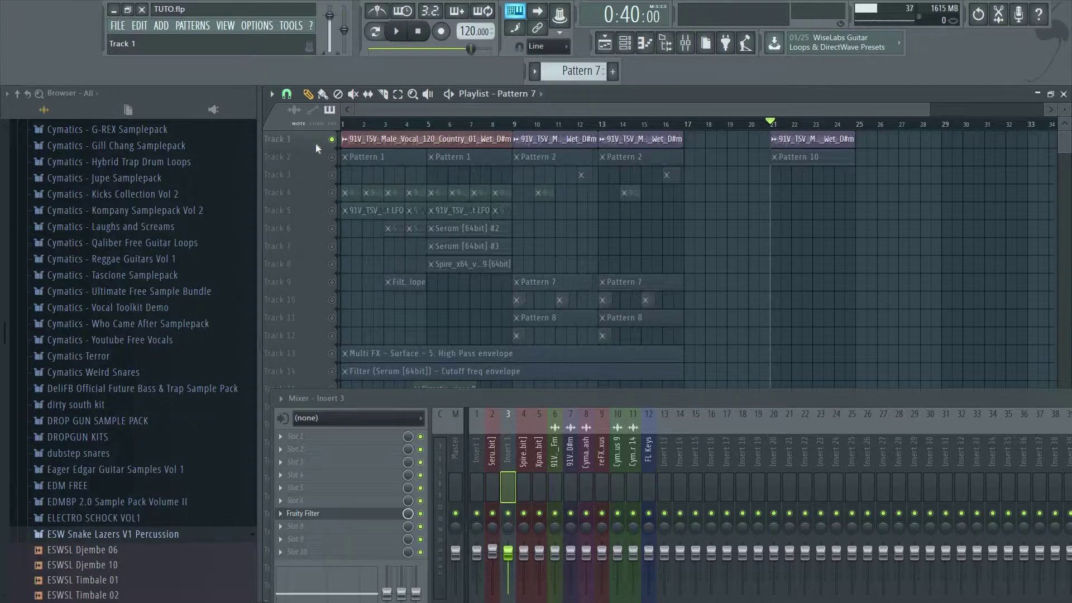
key(space)
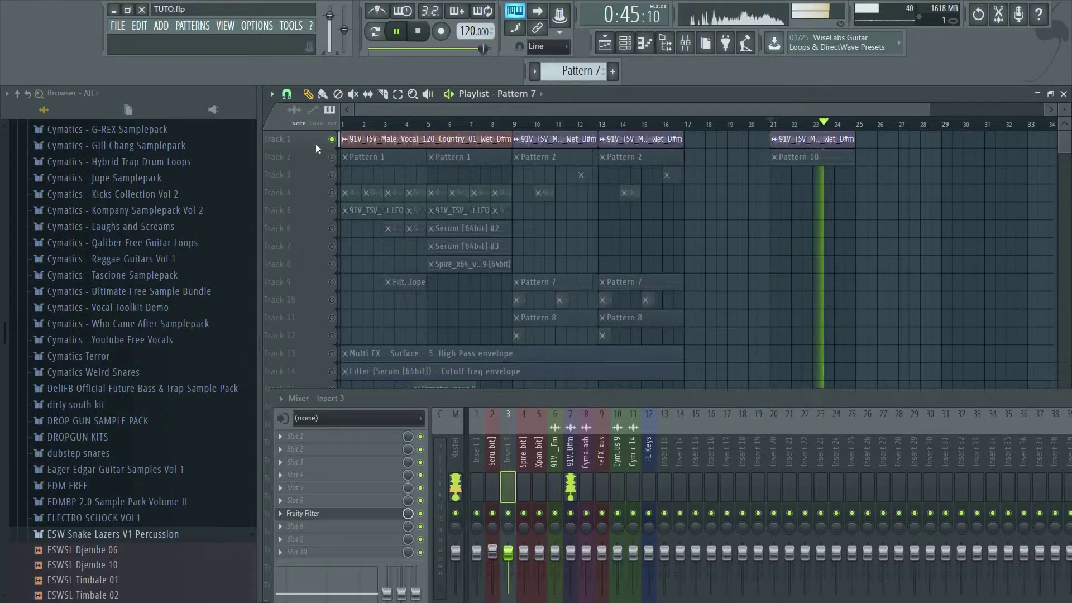
key(space)
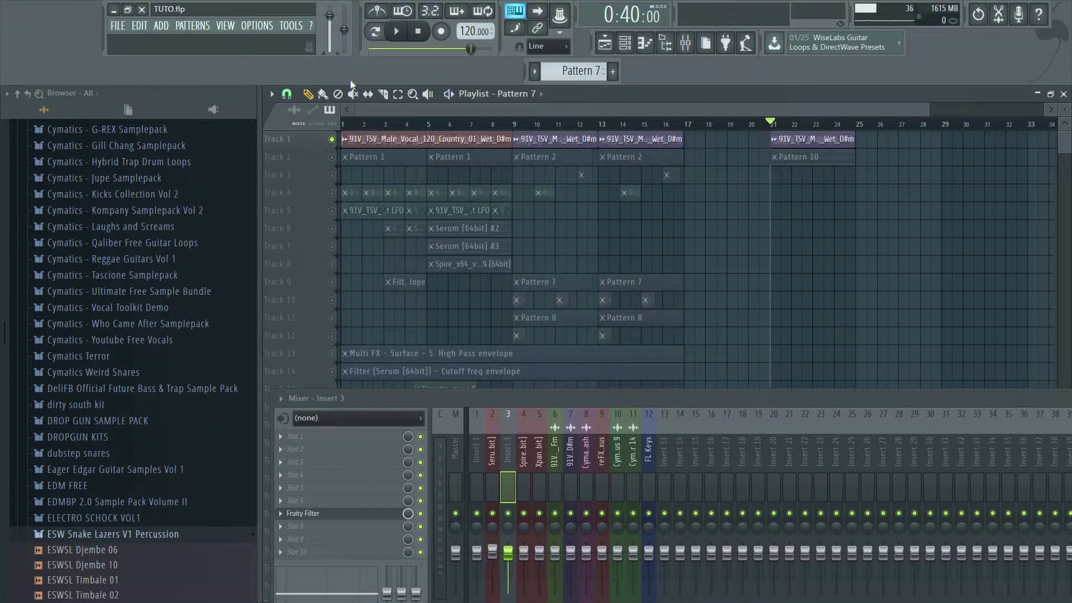
Step: Re-enable Track 2 and play Pattern 10 together with the vocal from bar 21
ctrl+click(331, 157)
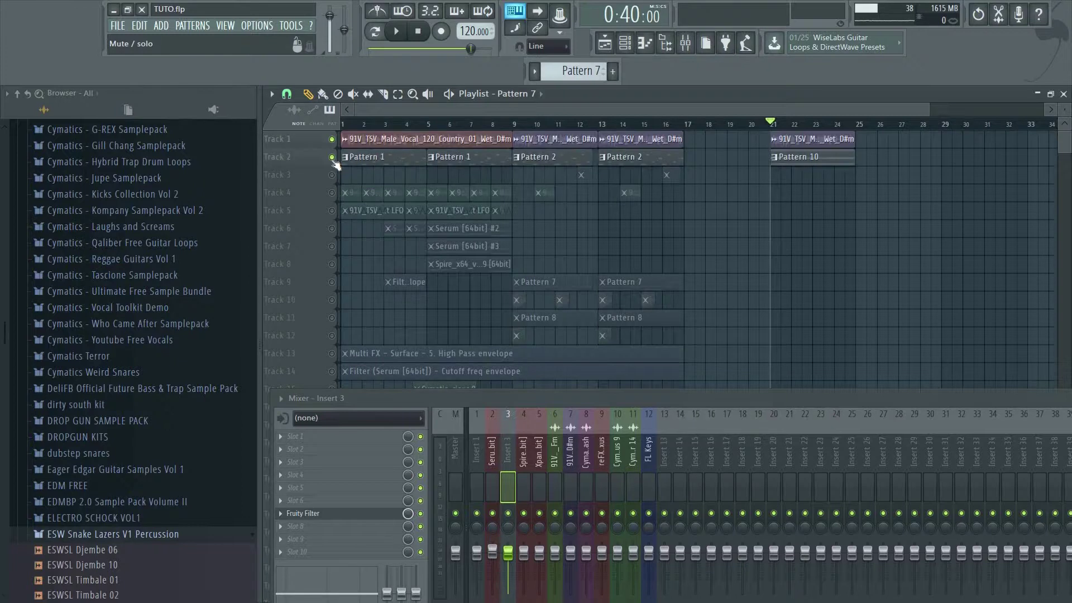
key(space)
key(space)
Step: Compare the vocal with and without Pattern 10 by muting and unmuting Track 2 while playing from bar 21
click(332, 140)
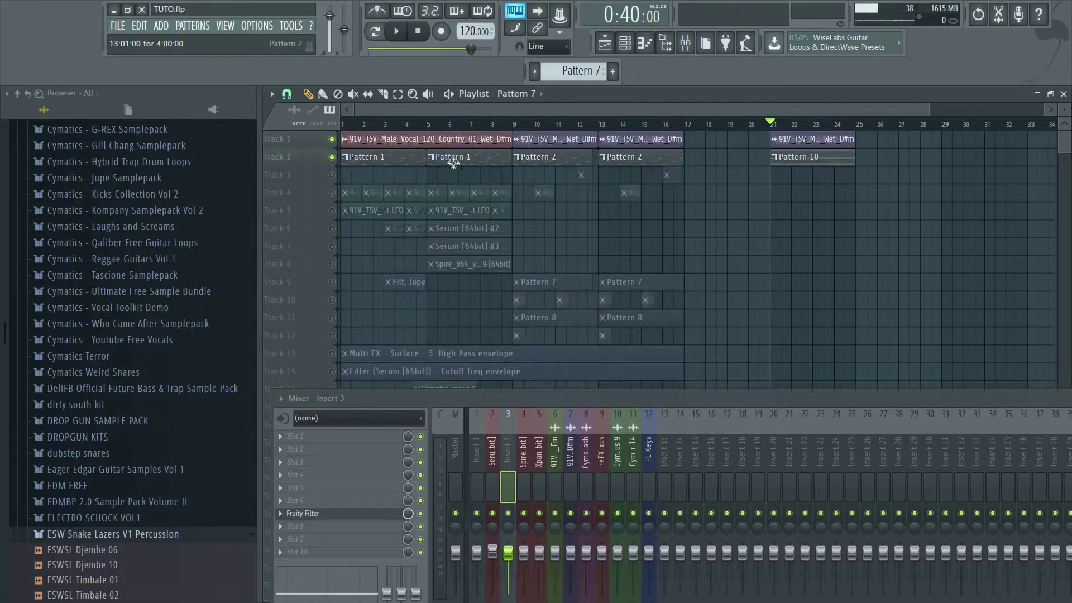
click(332, 157)
key(space)
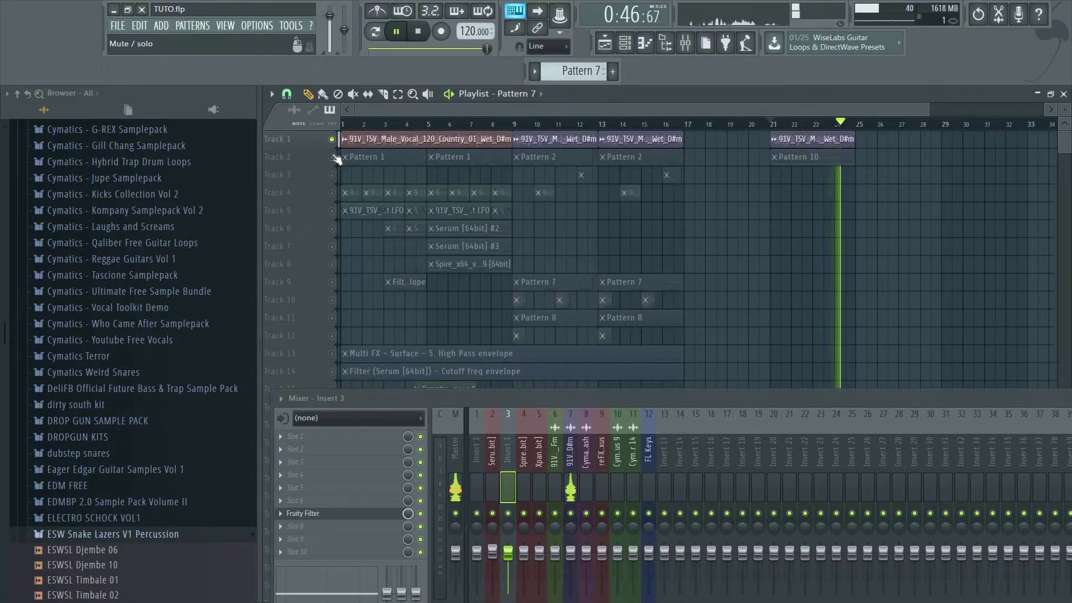
click(331, 157)
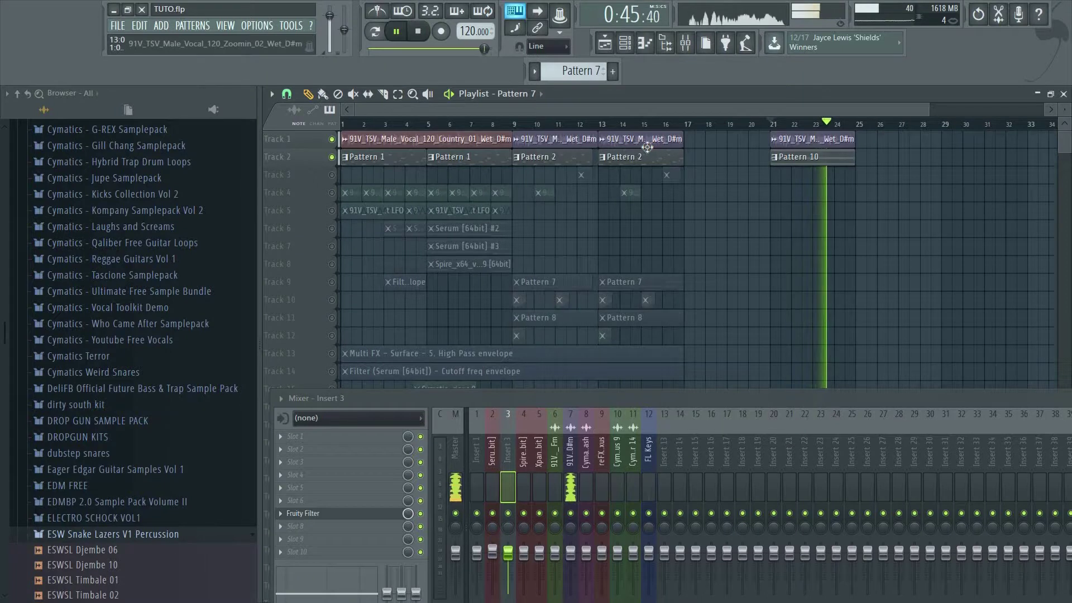
key(space)
key(space)
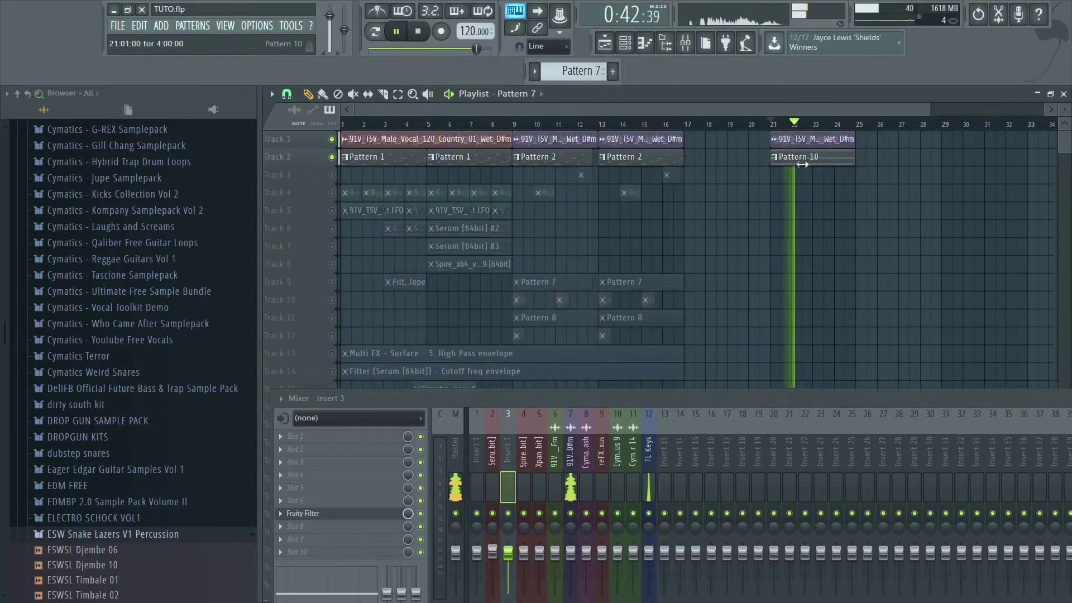
Step: Shorten the Pattern 10 clip at bar 21 to one and a half bars, add a copy at bar 23, and play the section
drag(854, 160, 804, 160)
click(820, 159)
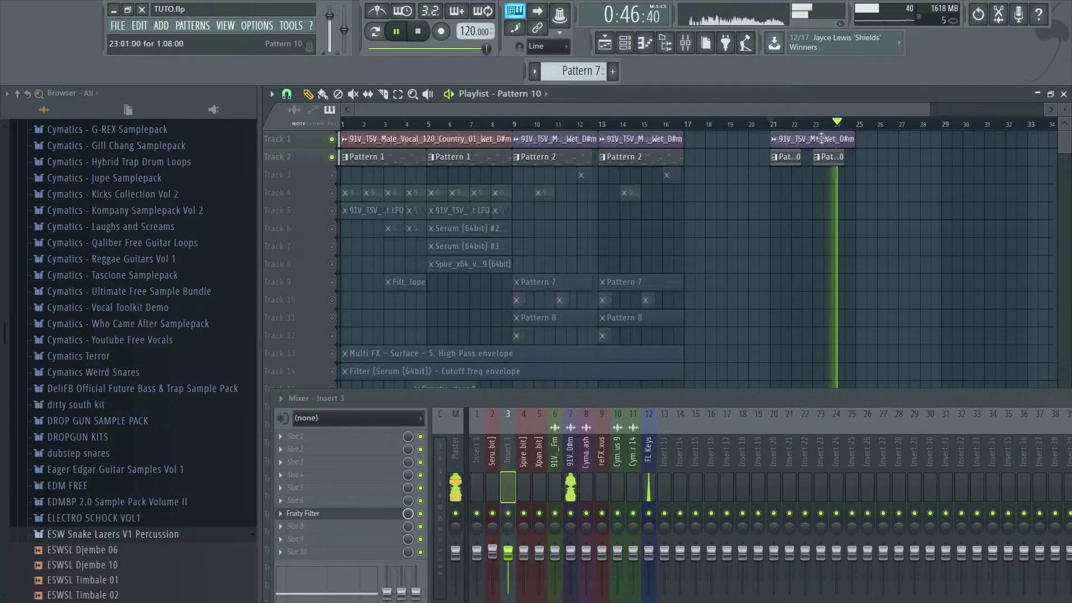
click(784, 125)
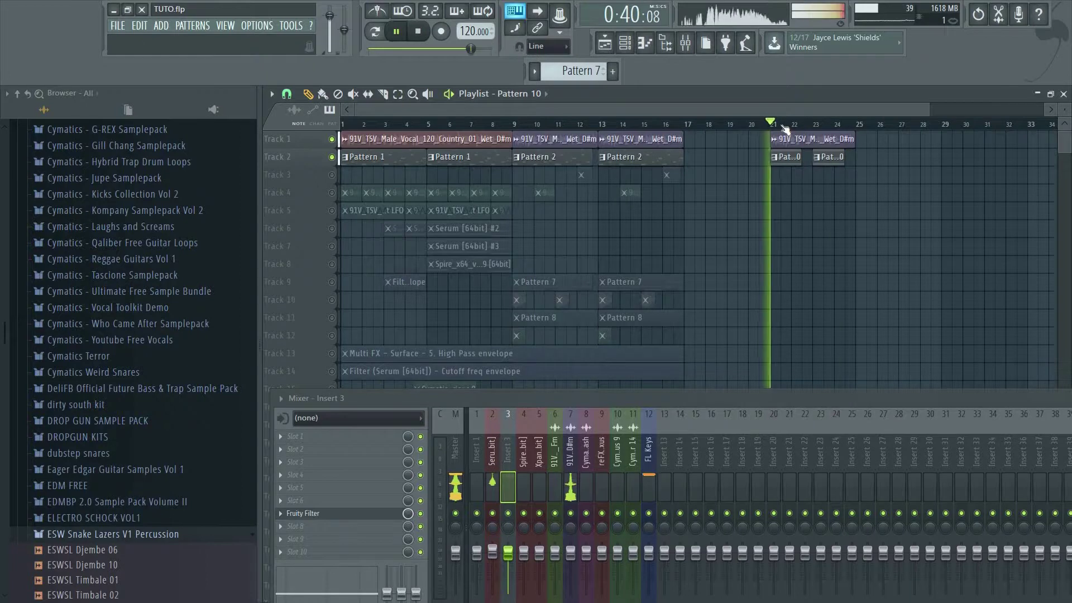
click(786, 128)
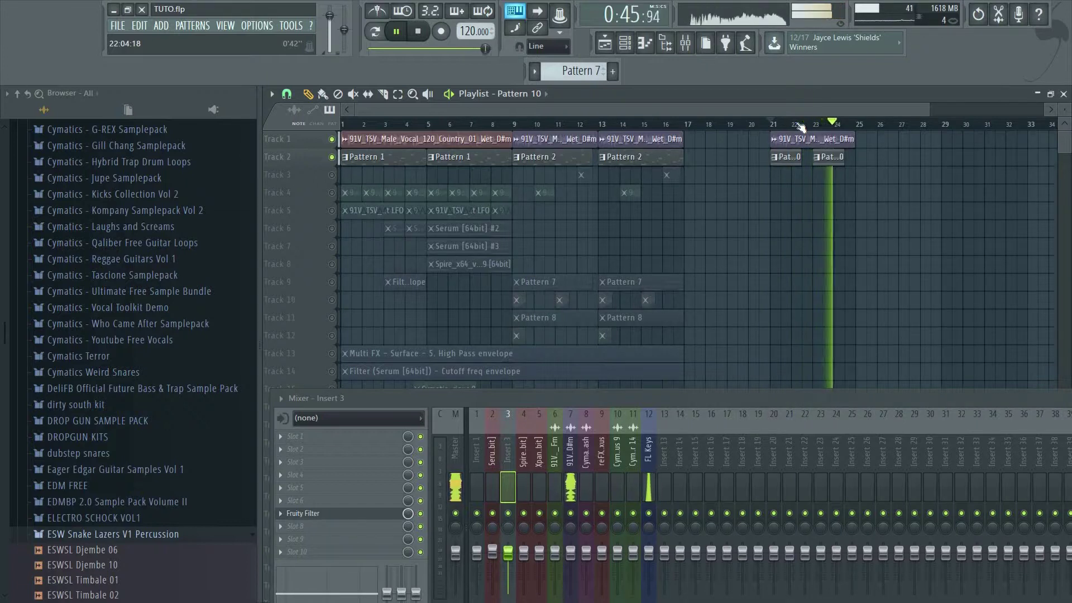
key(space)
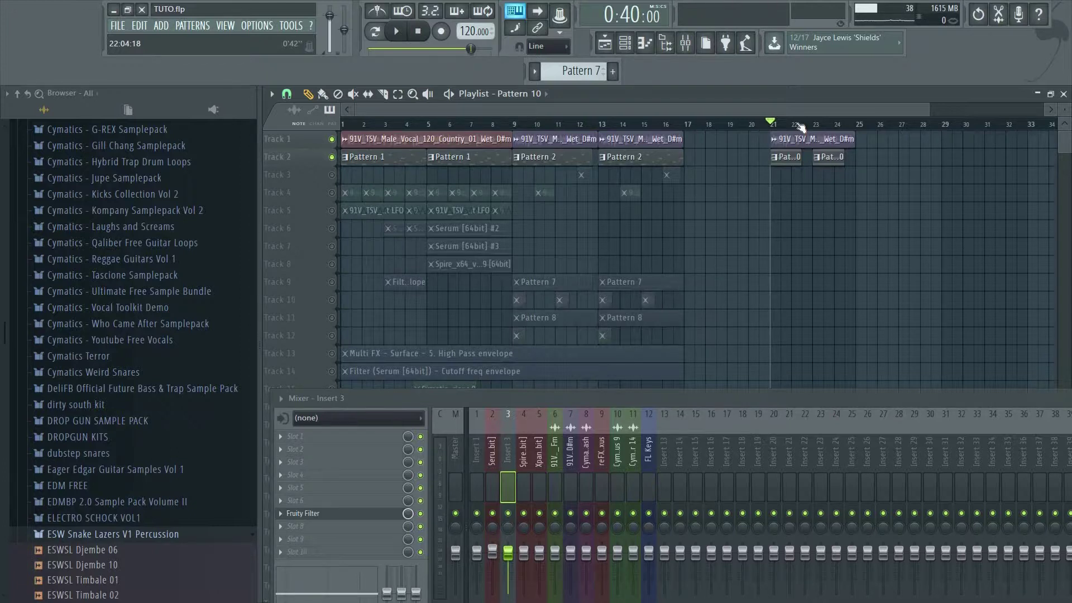
key(space)
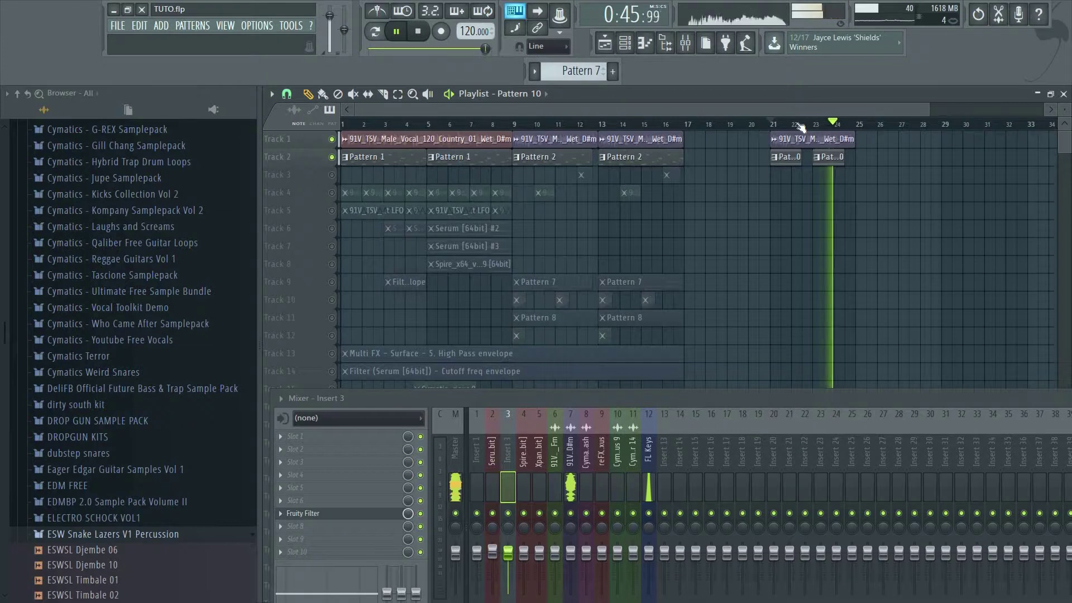
key(space)
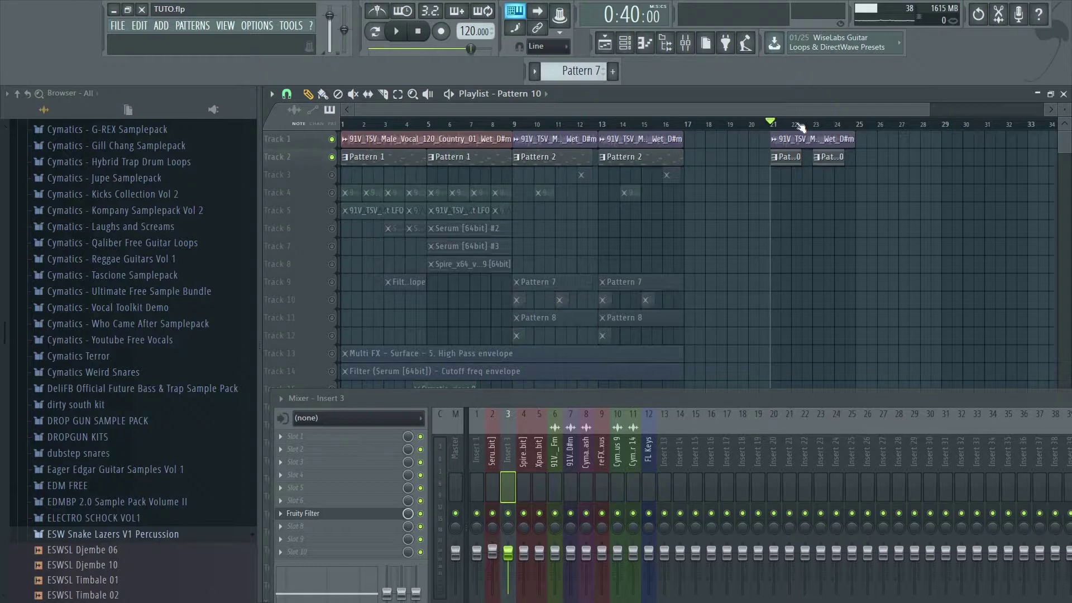
Step: Show the Channel rack, open Pattern 10's FL Keys notes in the piano roll, and listen to the section
drag(594, 401, 1048, 594)
click(624, 43)
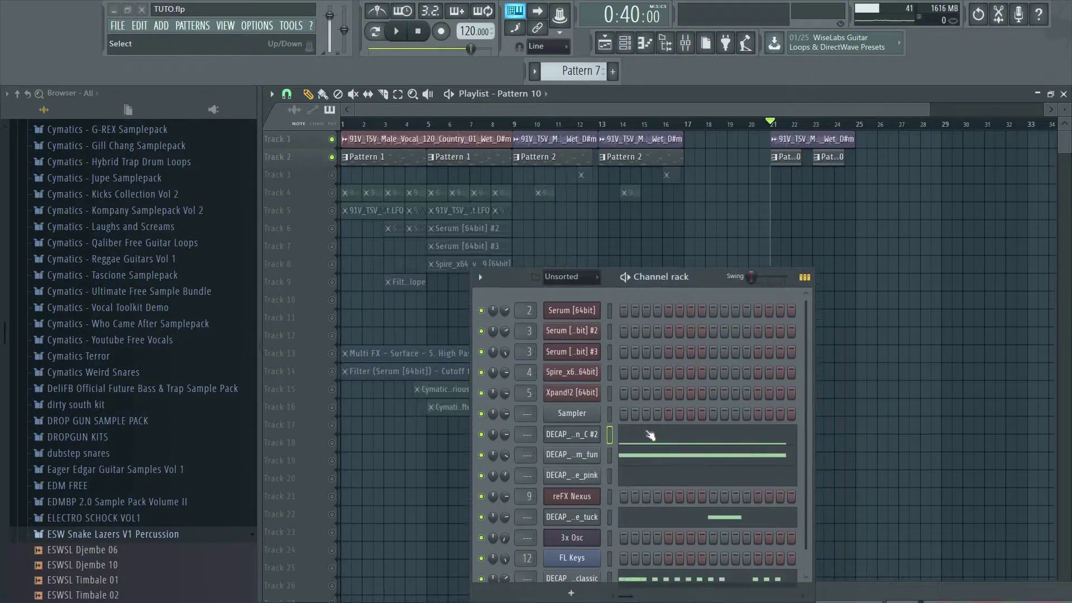
double_click(790, 160)
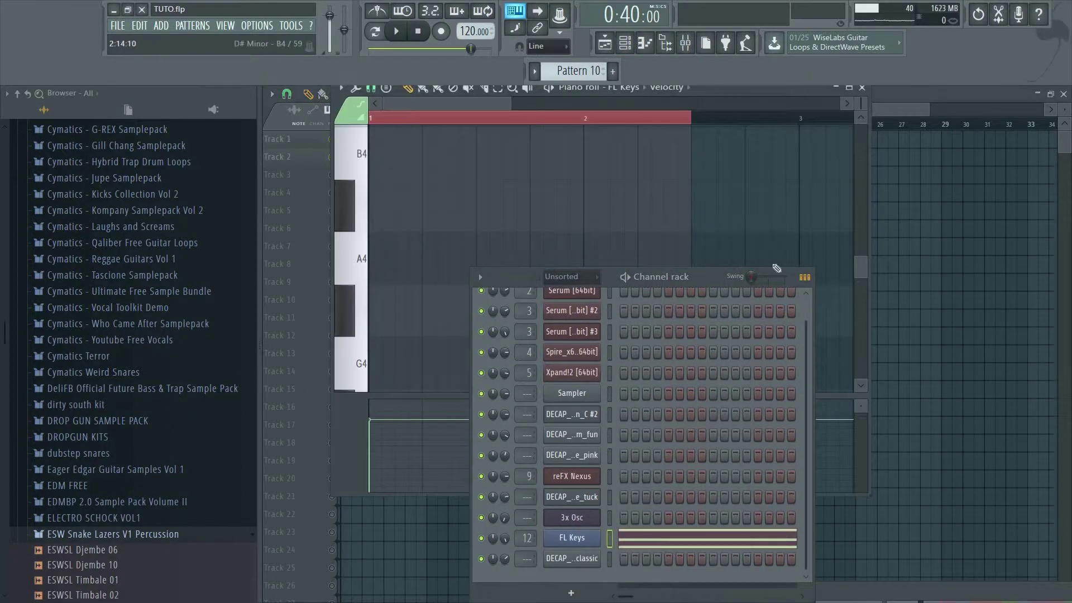
key(space)
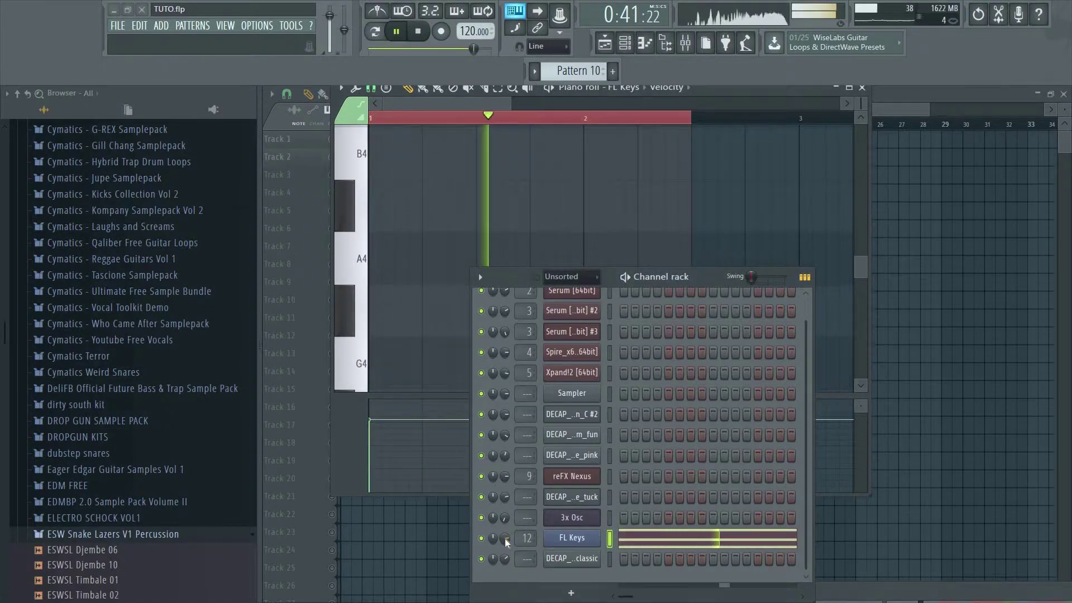
key(space)
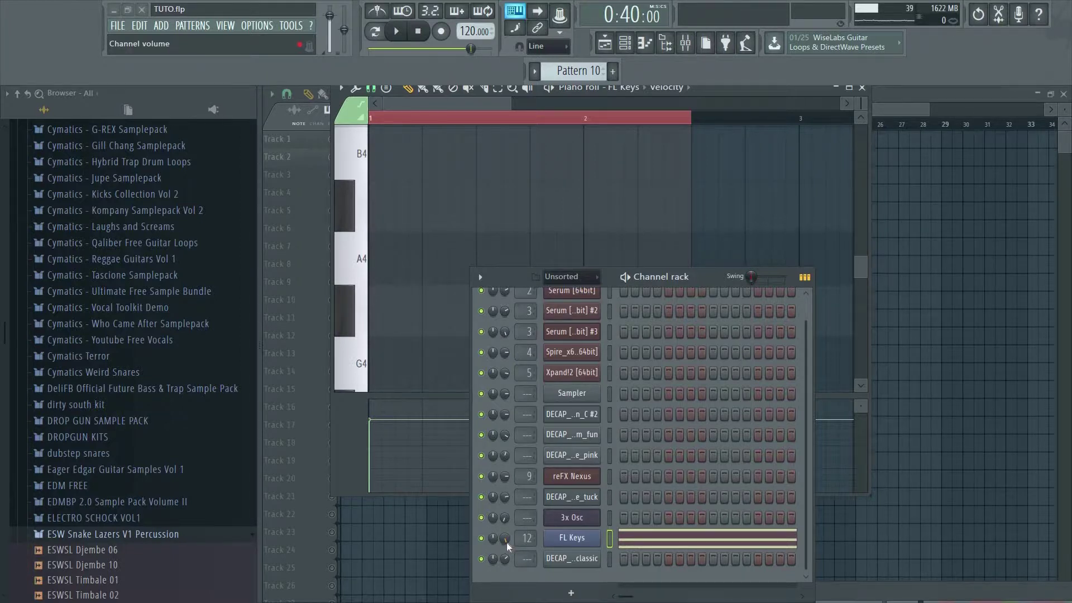
key(space)
Step: Move the piano roll and the Channel rack aside and bring up the mixer
drag(760, 92, 1070, 317)
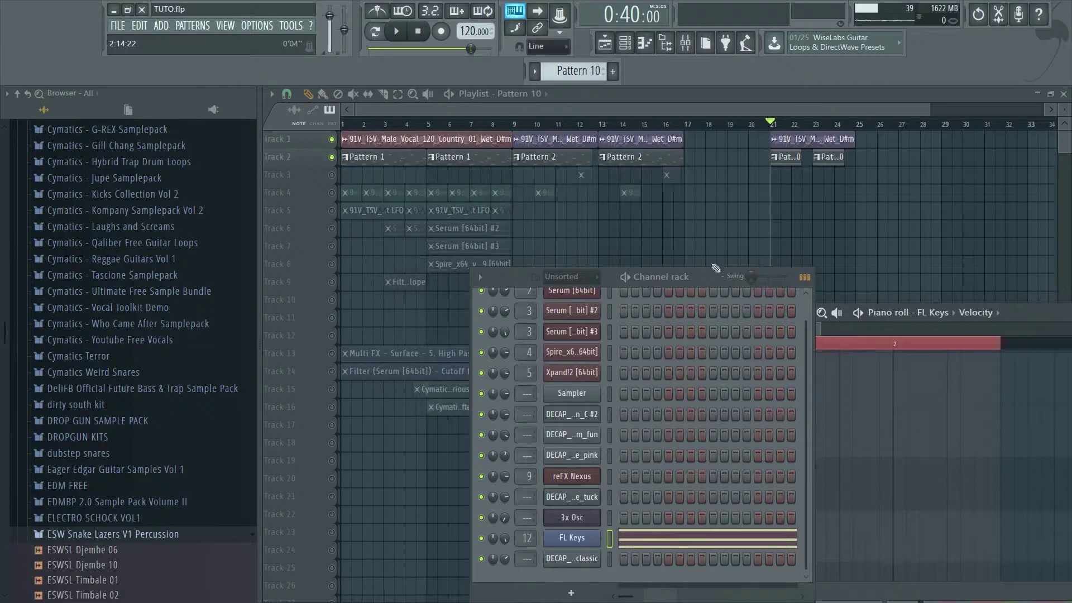
drag(661, 277, 570, 163)
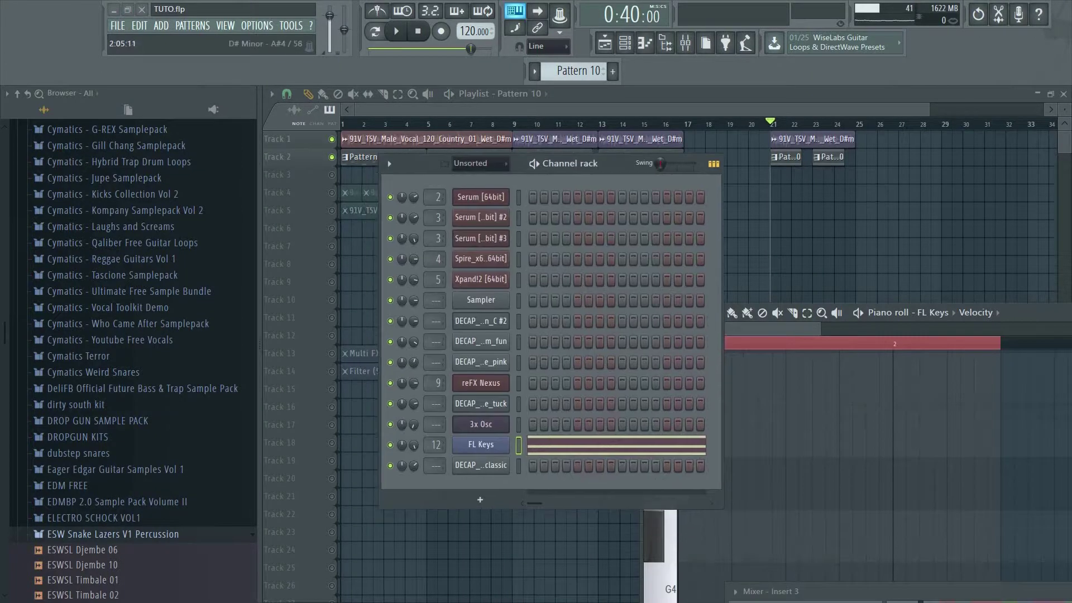
key(F9)
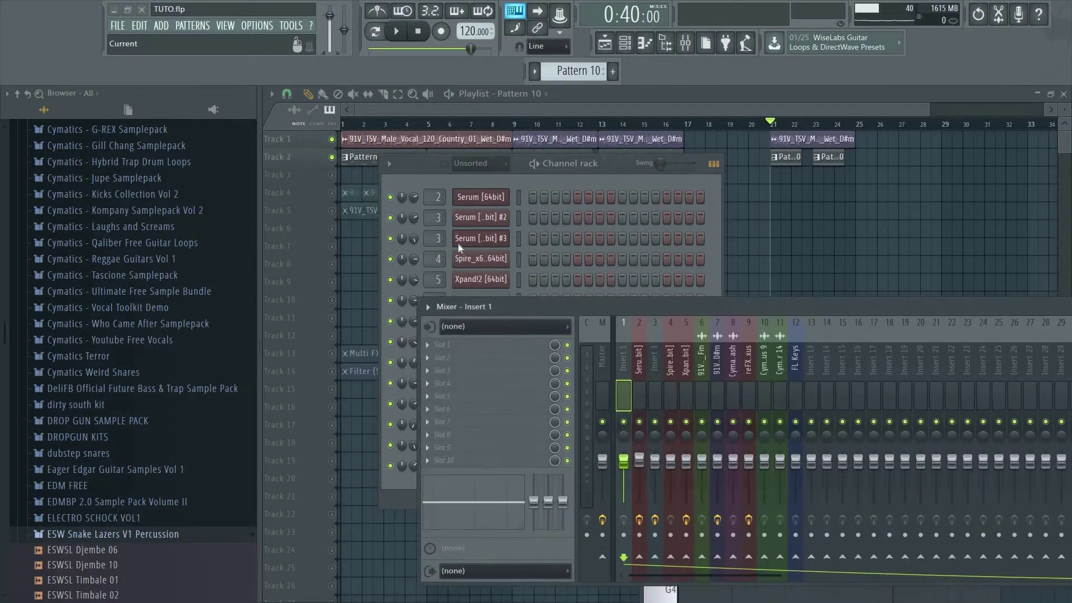
Step: Check the levels during playback, select the FL Keys insert and load Fruity Parametric EQ 2 into its slot 2
key(space)
key(space)
click(692, 323)
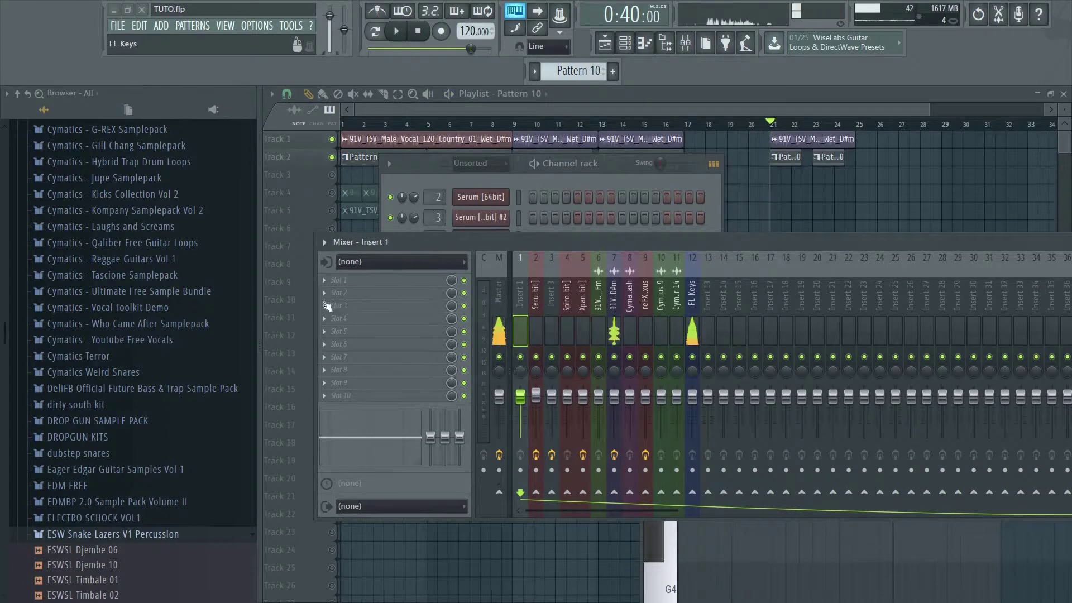
click(325, 293)
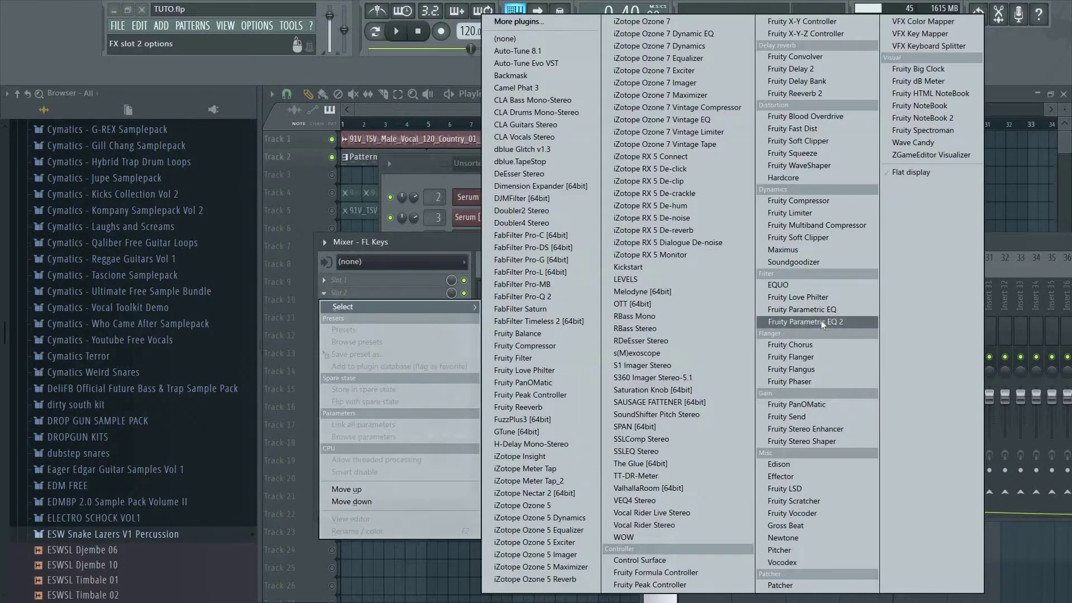
click(806, 321)
Step: Arrange the mixer and Channel rack below the equalizer window and watch the FL Keys spectrum during playback
drag(556, 240, 583, 445)
drag(609, 161, 1016, 452)
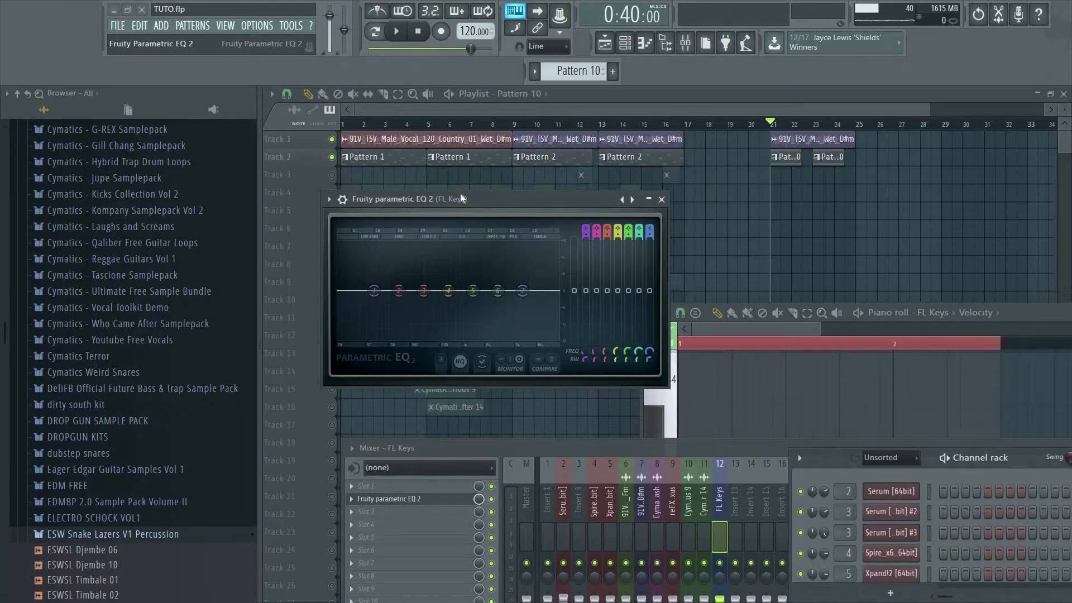
key(space)
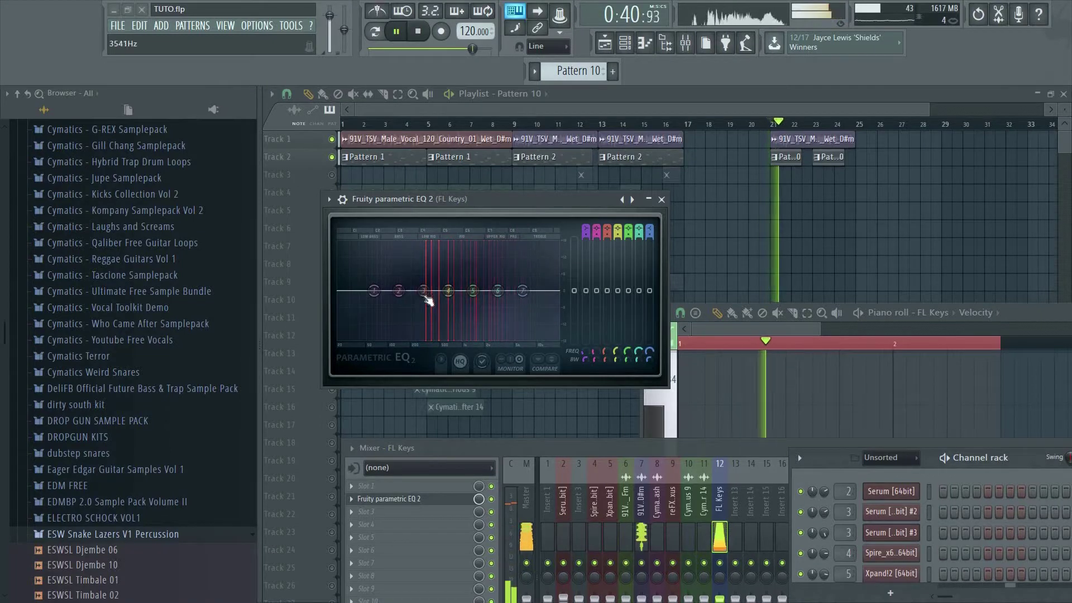
key(space)
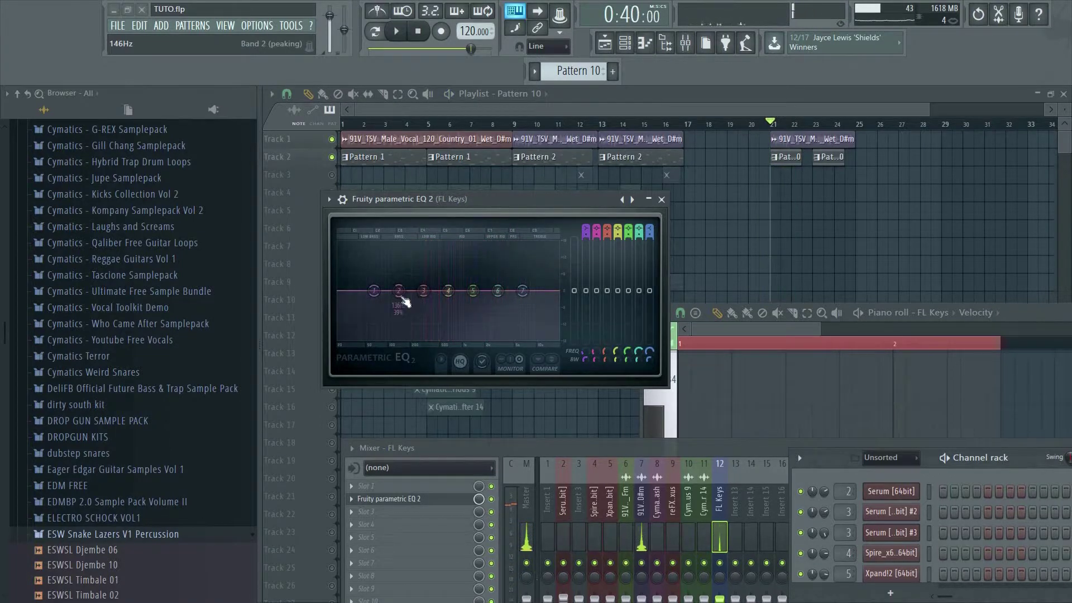
Step: Boost band 2 by about 13.3 dB at 6205 Hz and sweep its peak down into the low mids during playback
drag(403, 298, 521, 253)
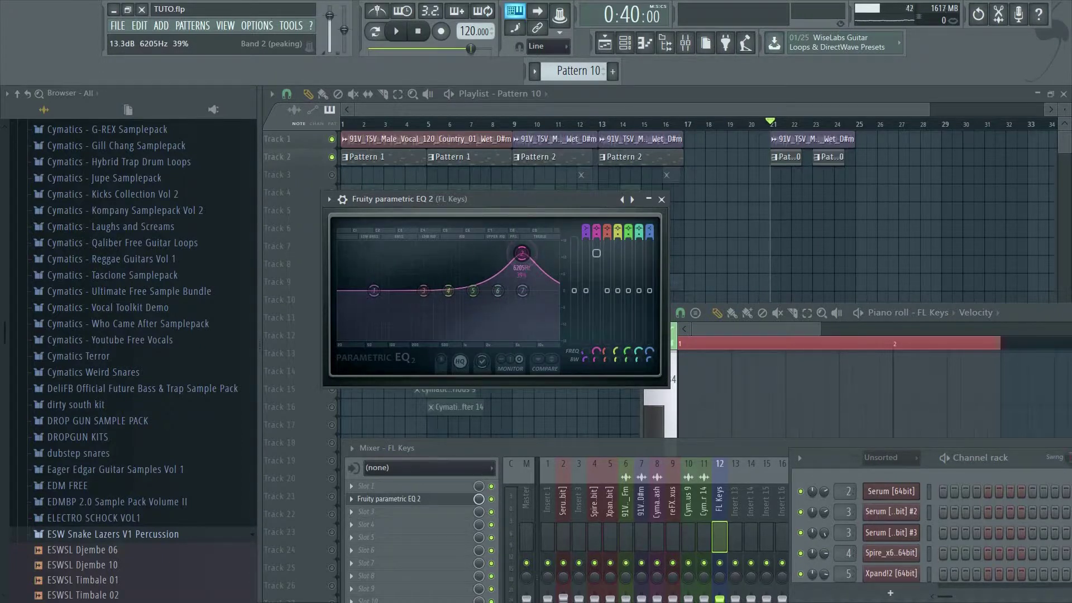
key(space)
drag(522, 254, 435, 252)
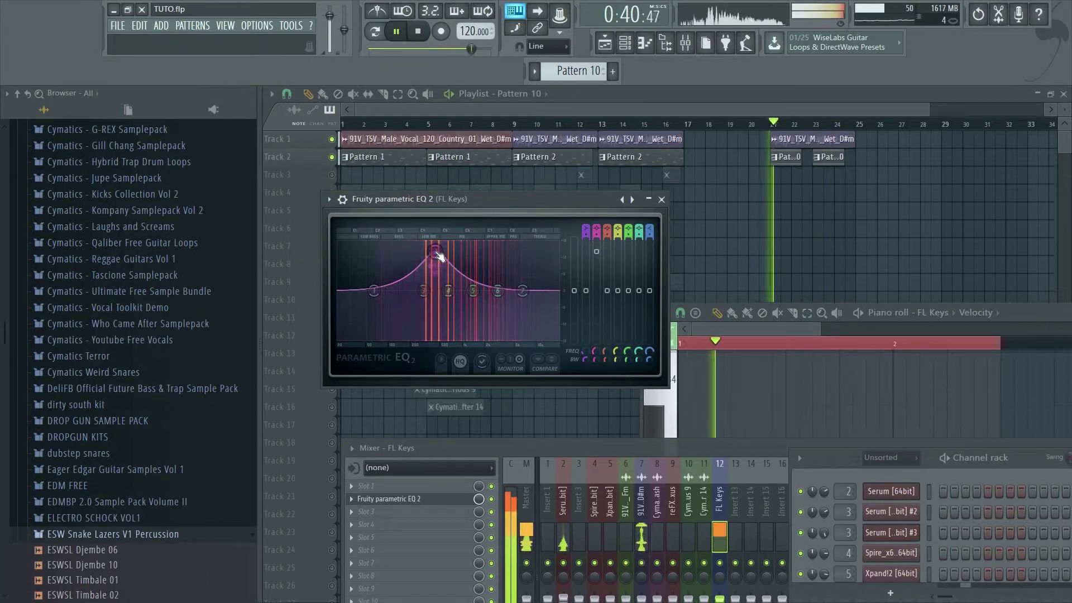
Step: Sweep the boosted band 2 peak up into the higher mids and back to about 440 Hz while auditioning the FL Keys
key(space)
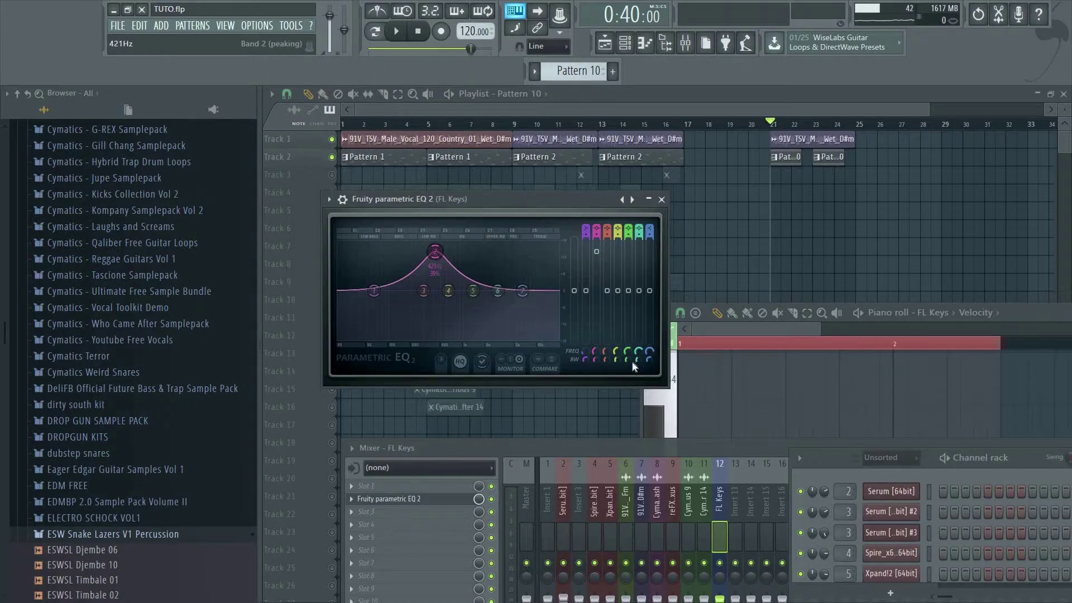
key(space)
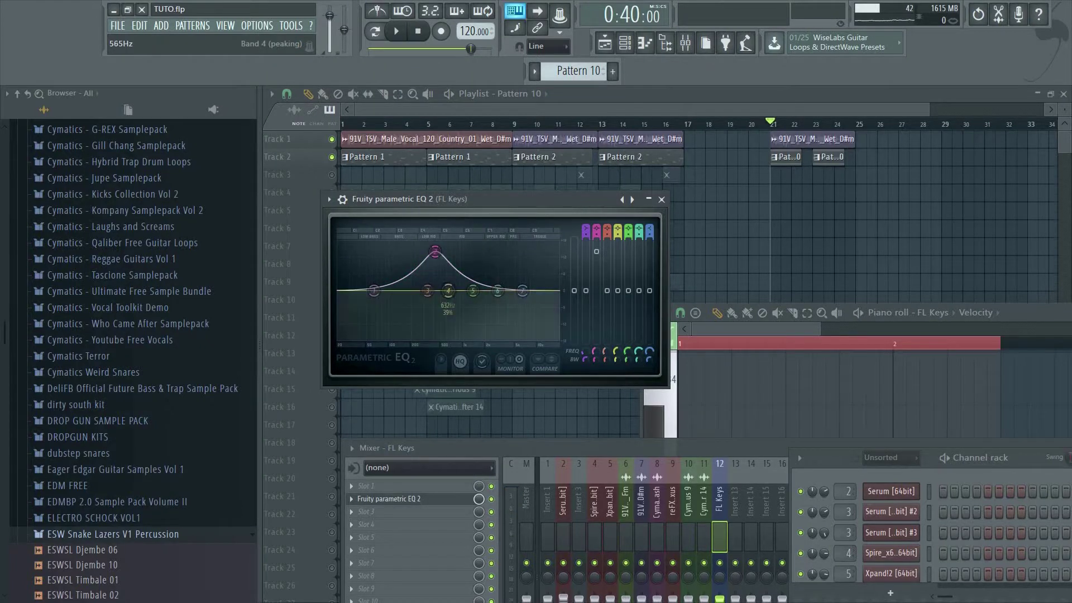
drag(440, 252, 508, 251)
key(space)
key(space)
key(space)
drag(508, 251, 437, 247)
key(space)
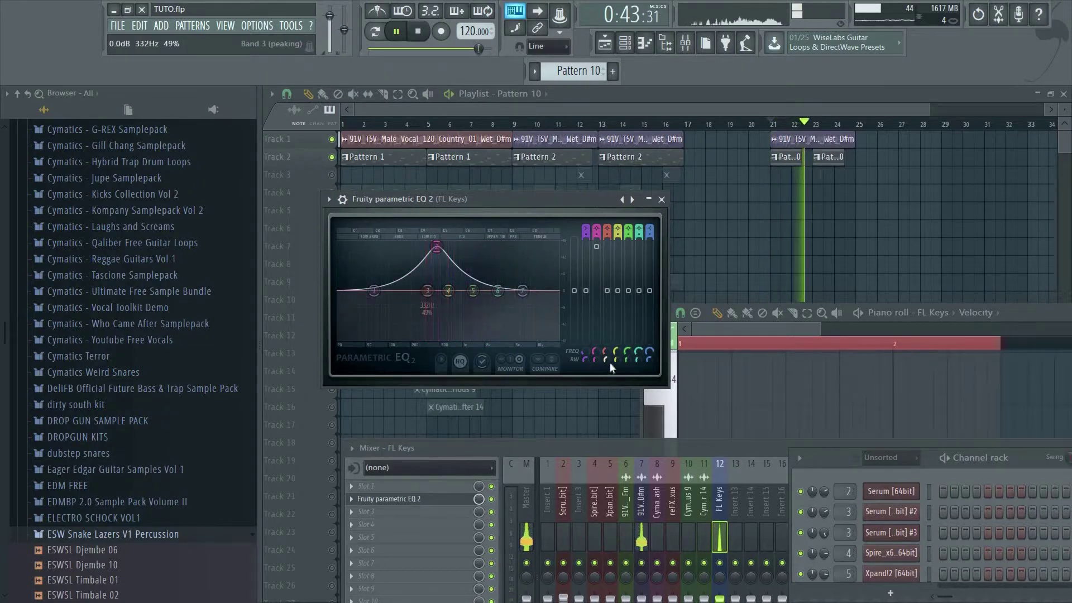
Step: Narrow band 2's bandwidth to 20% and lower its level to about -8.6 dB, listening to the FL Keys during playback
scroll(611, 363, up, 2)
key(space)
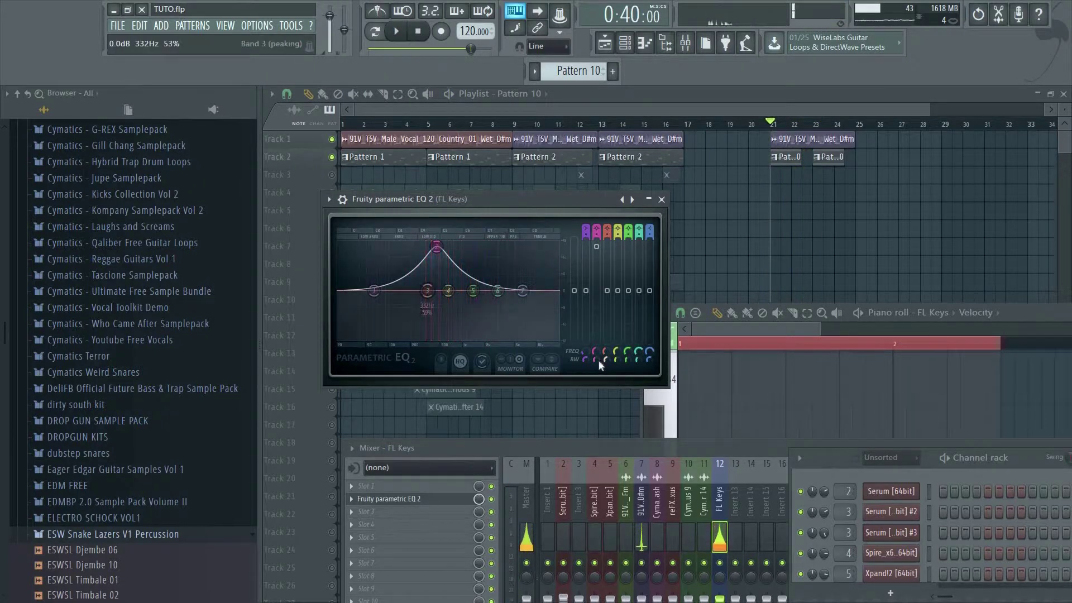
drag(595, 360, 595, 388)
drag(596, 246, 597, 318)
key(space)
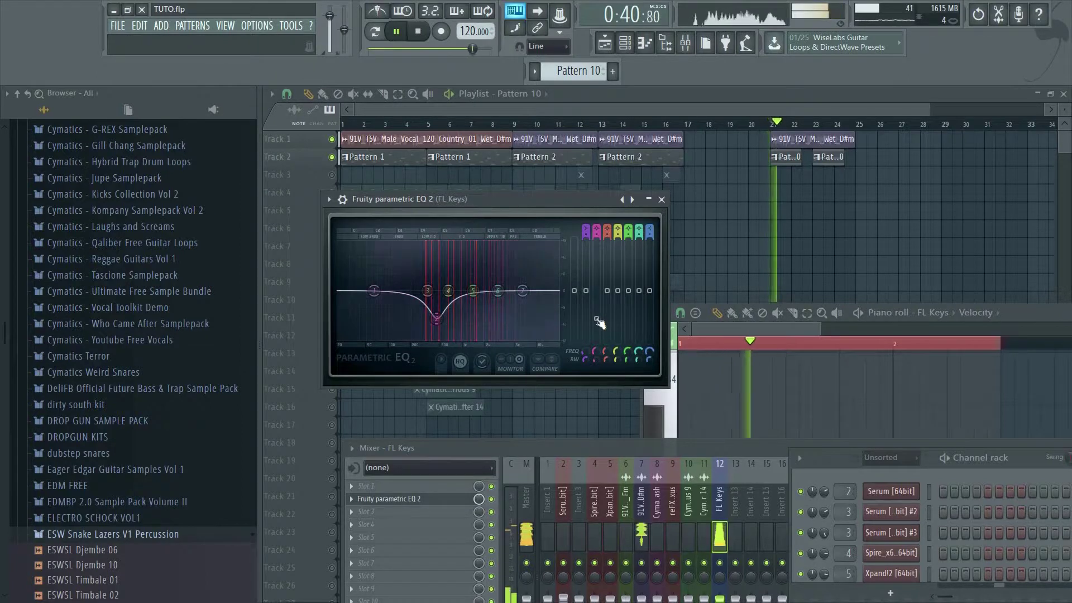
drag(596, 318, 597, 315)
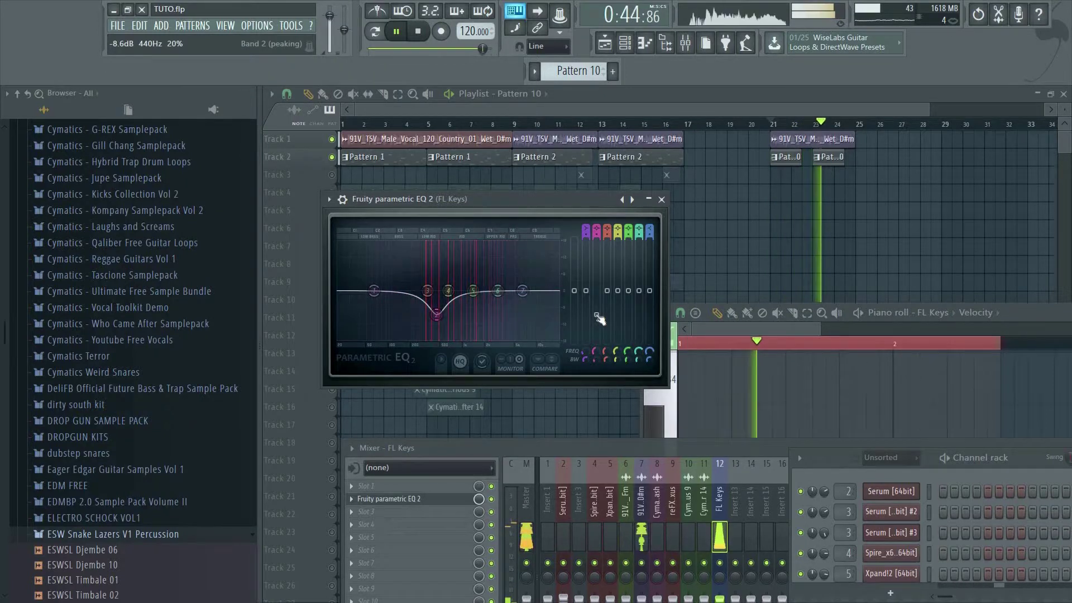
key(space)
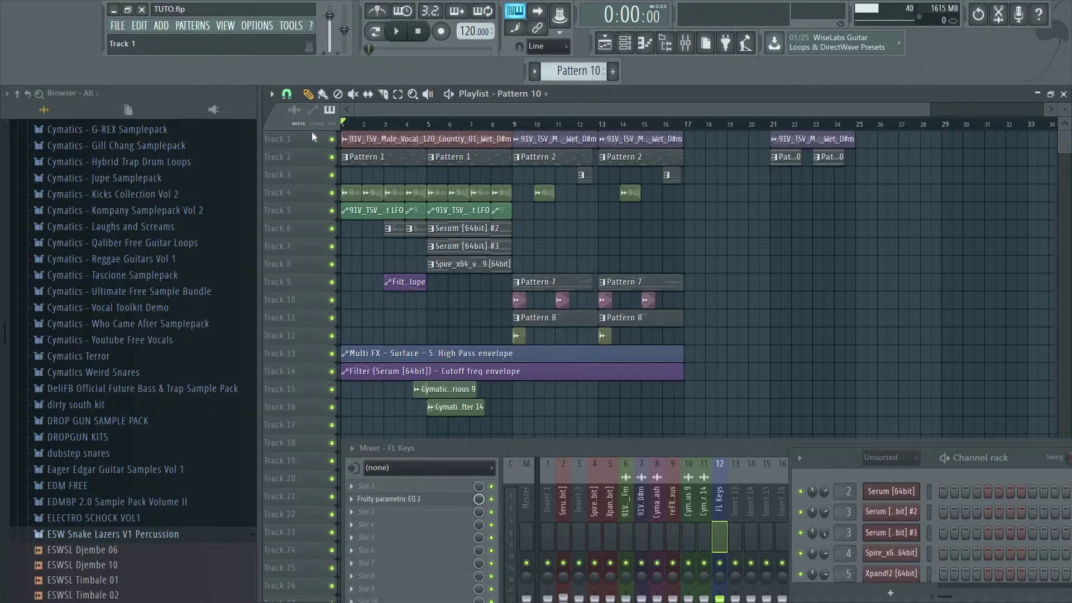
Step: Play the full arrangement from the start and again from bar 5, bringing the mixer forward to check the levels
key(space)
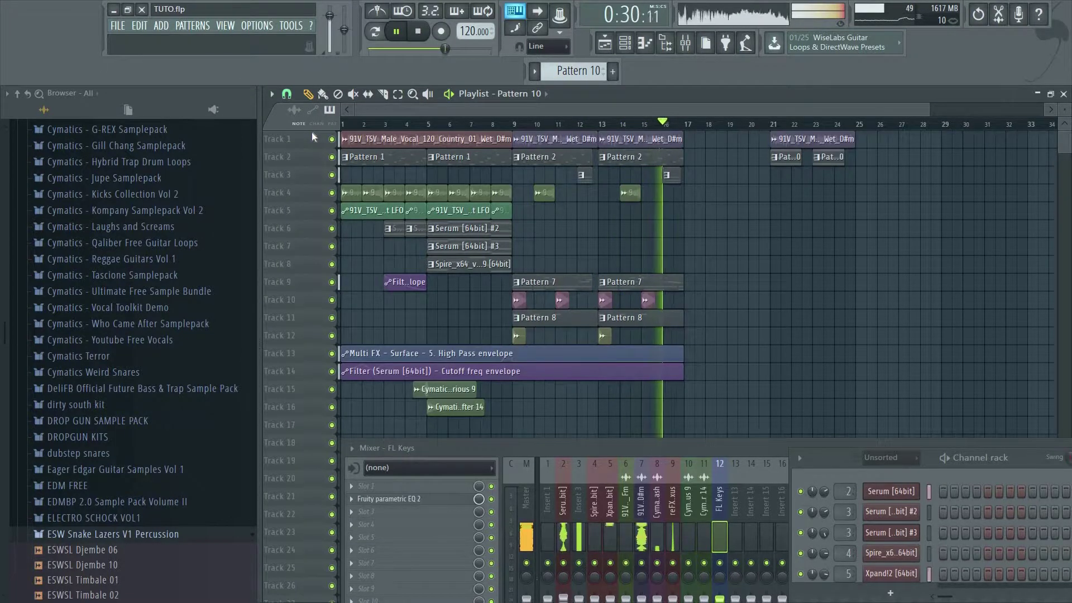
key(space)
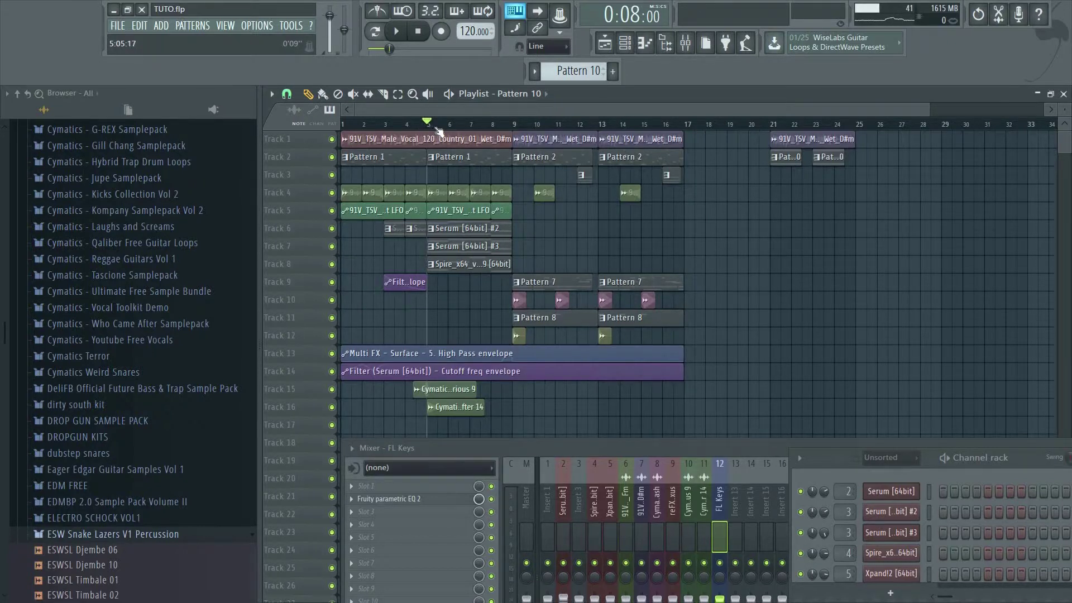
key(space)
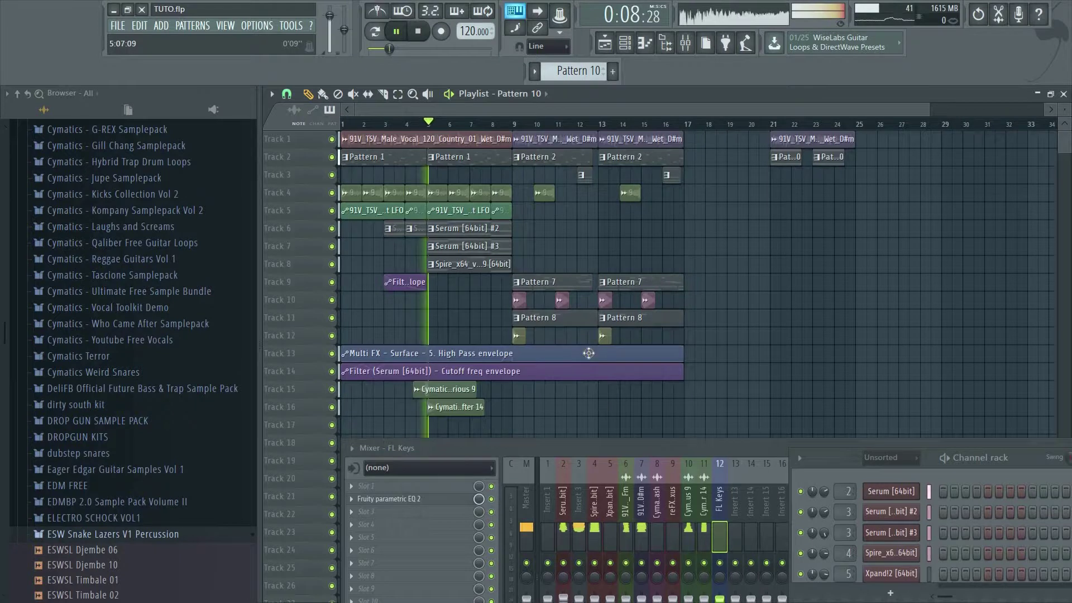
click(591, 448)
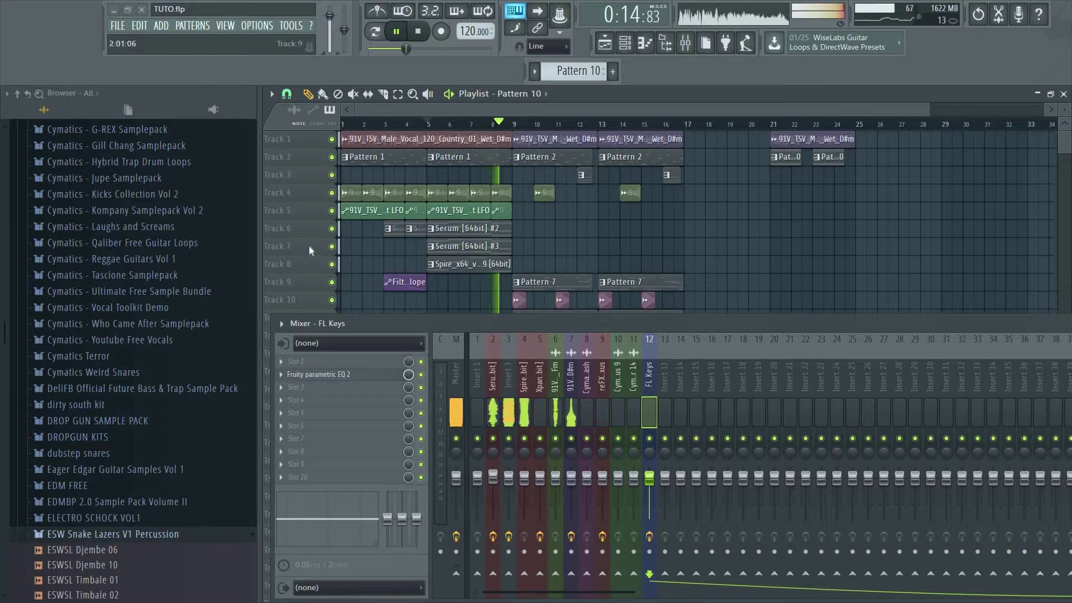
key(space)
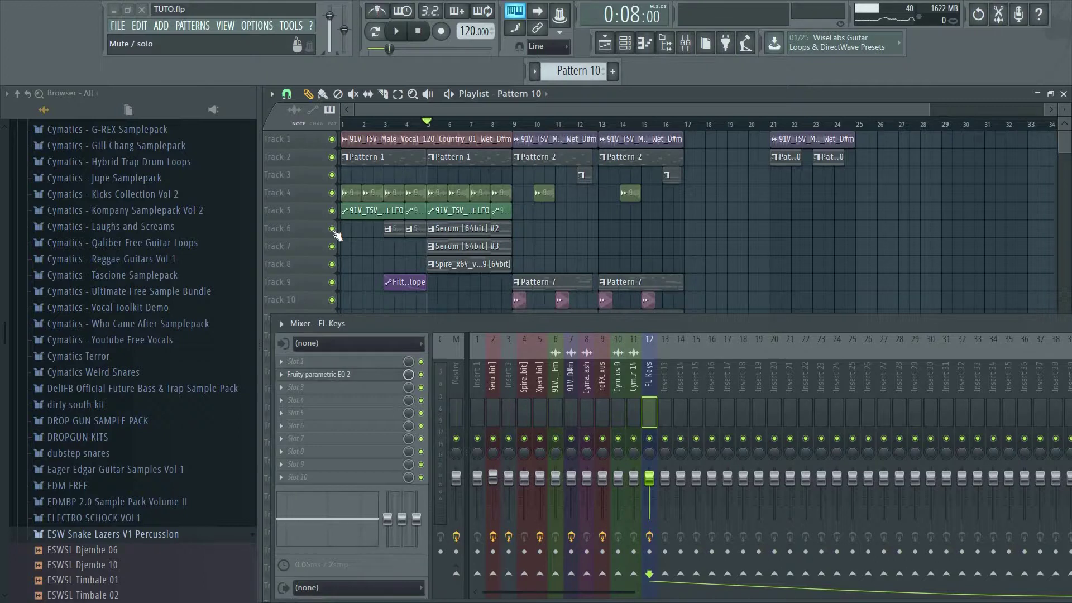
Step: Solo playlist Track 6 and unmute Tracks 7, 8 and 9 alongside it, playing from bar 5
right_click(331, 257)
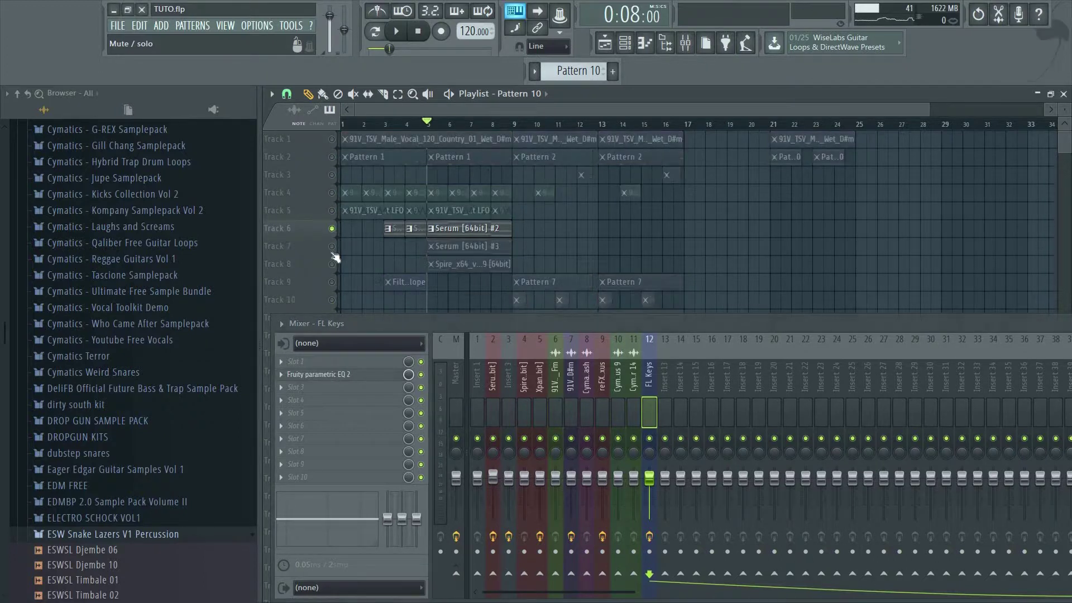
click(332, 246)
key(space)
key(space)
click(335, 247)
click(335, 247)
key(space)
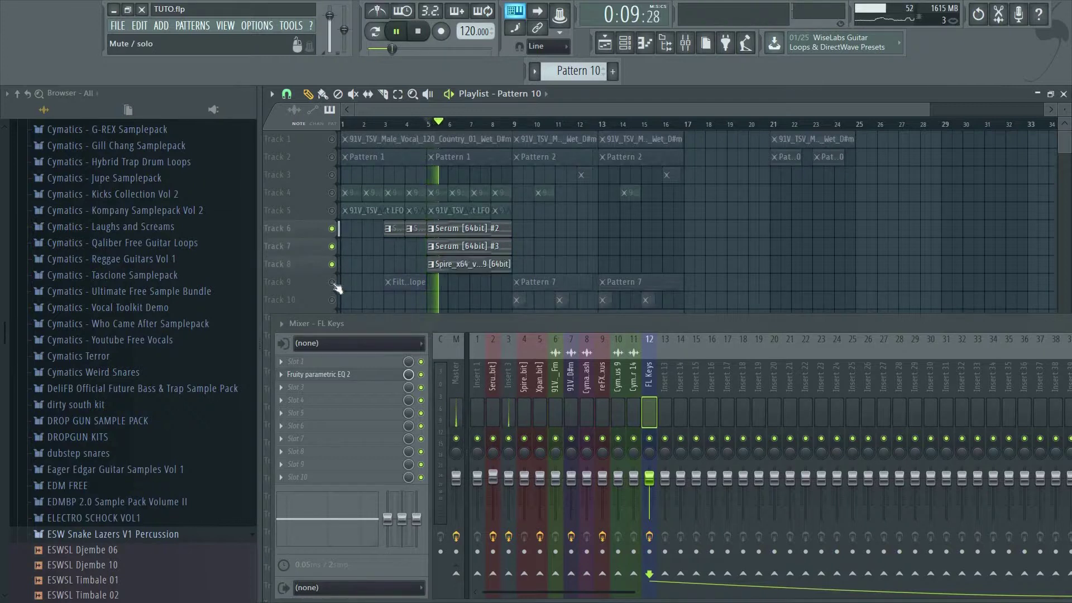
click(333, 282)
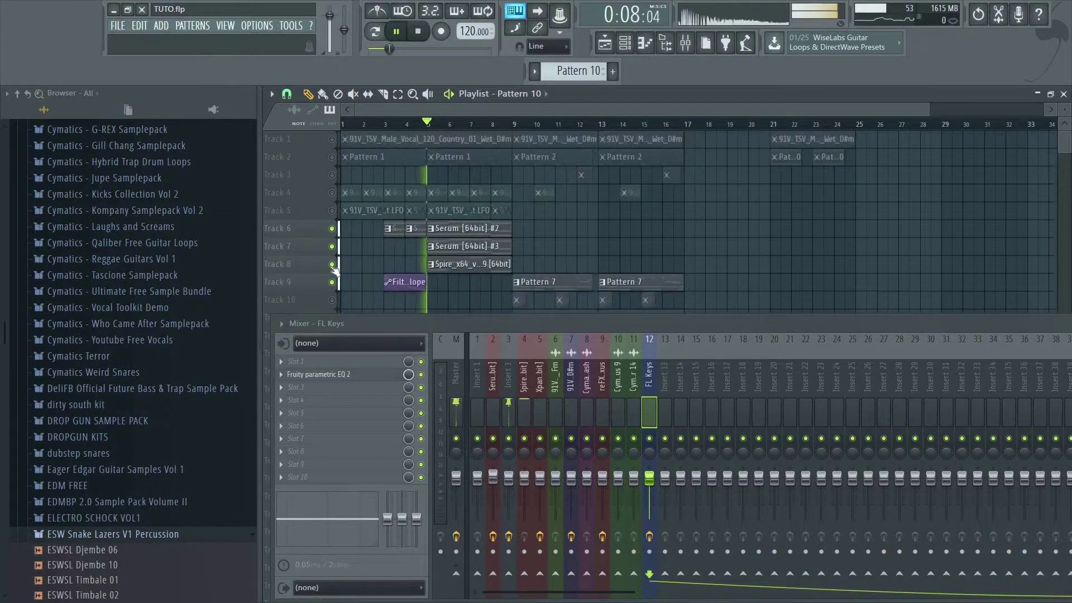
Step: Select Insert 3 in the mixer and unmute the vocal on Track 1 to hear it against the Serum layers
click(509, 410)
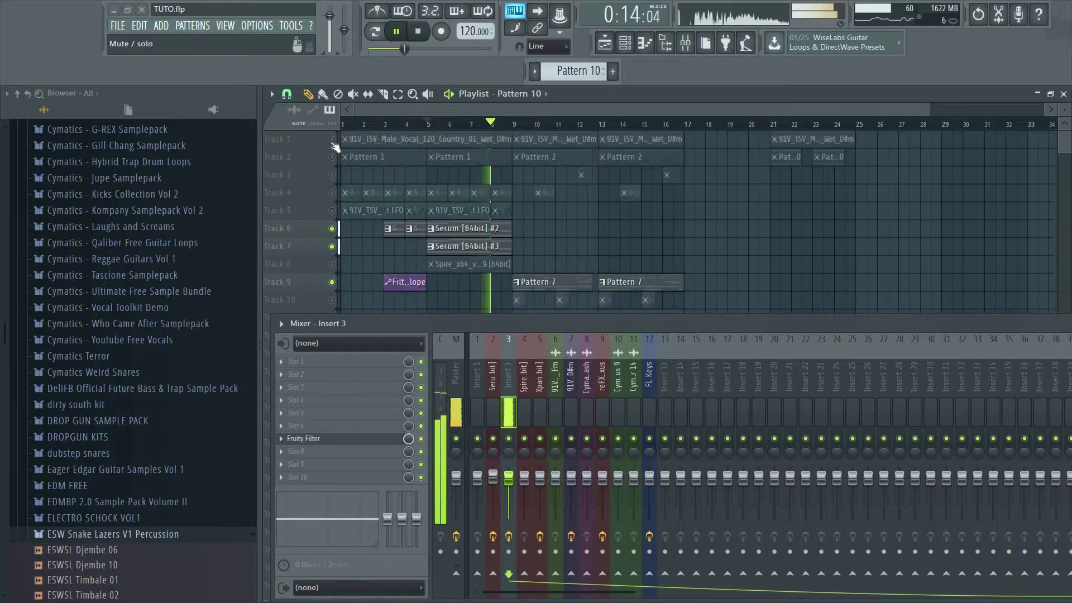
key(space)
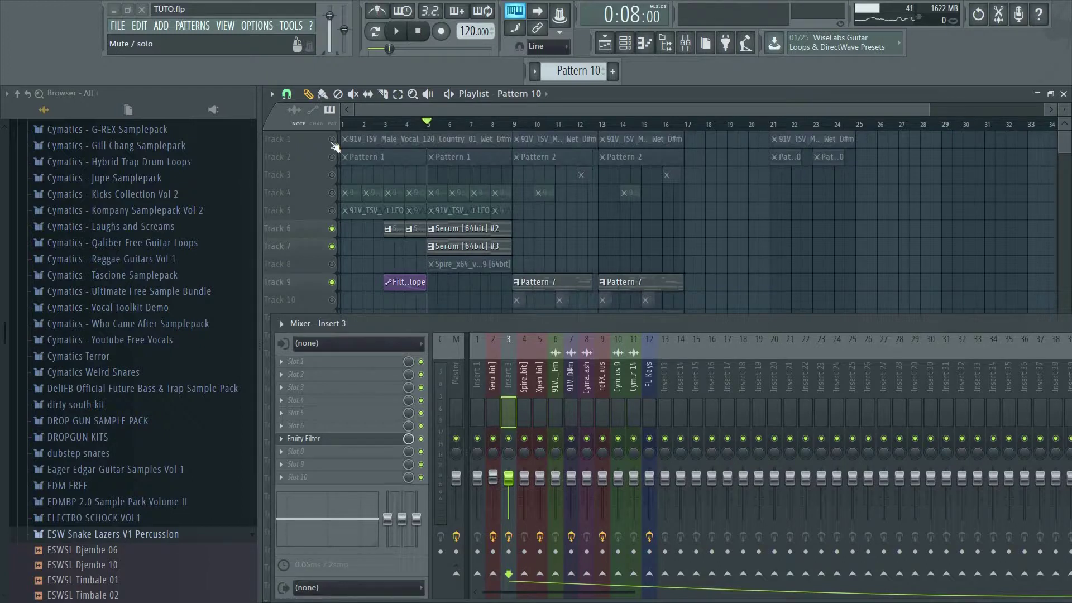
key(space)
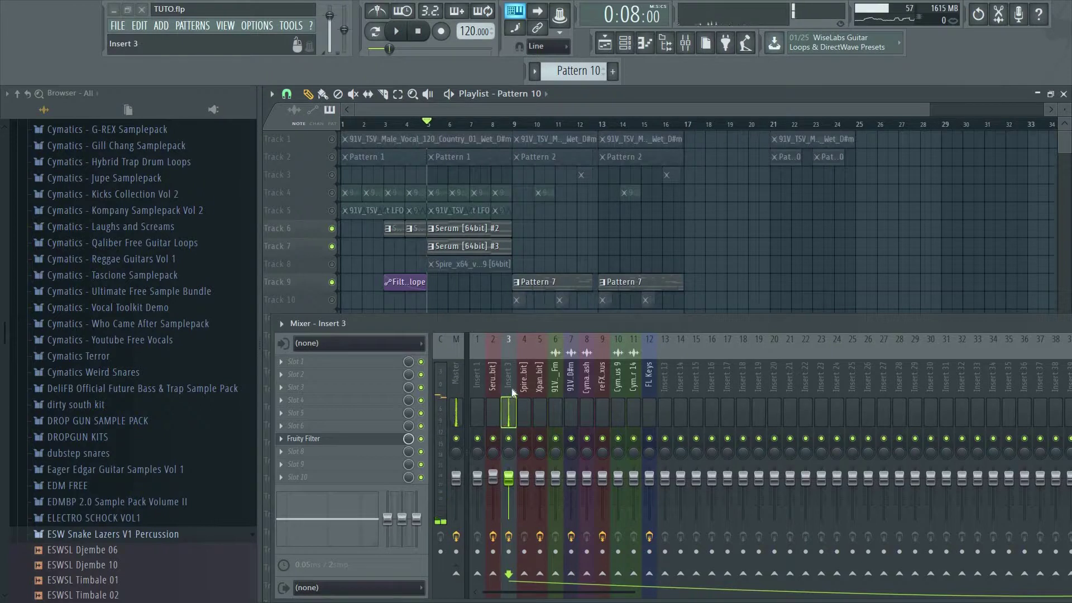
key(space)
click(331, 139)
key(space)
key(space)
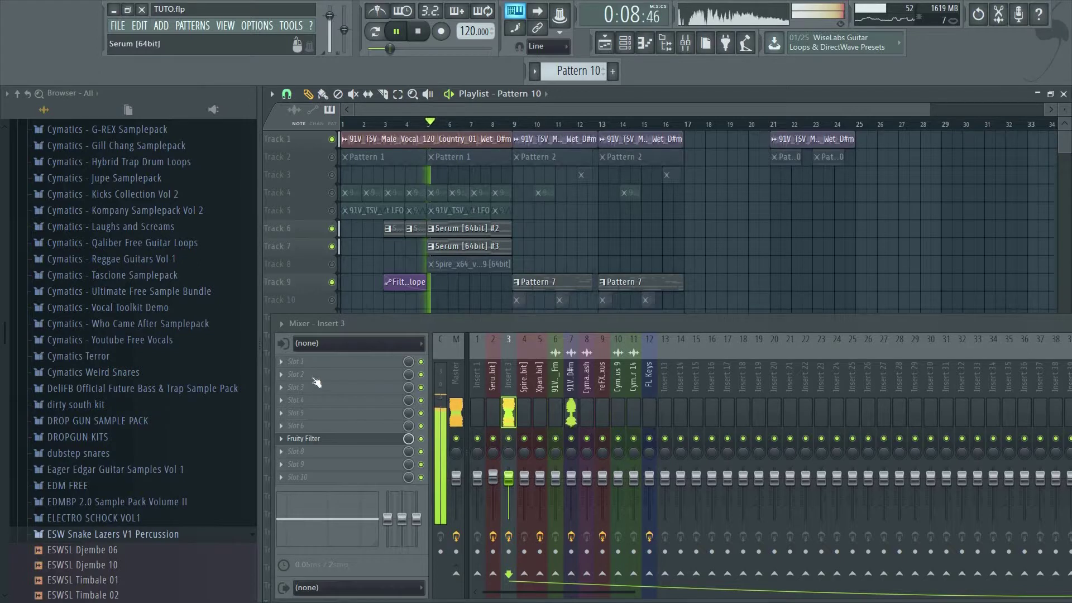
key(space)
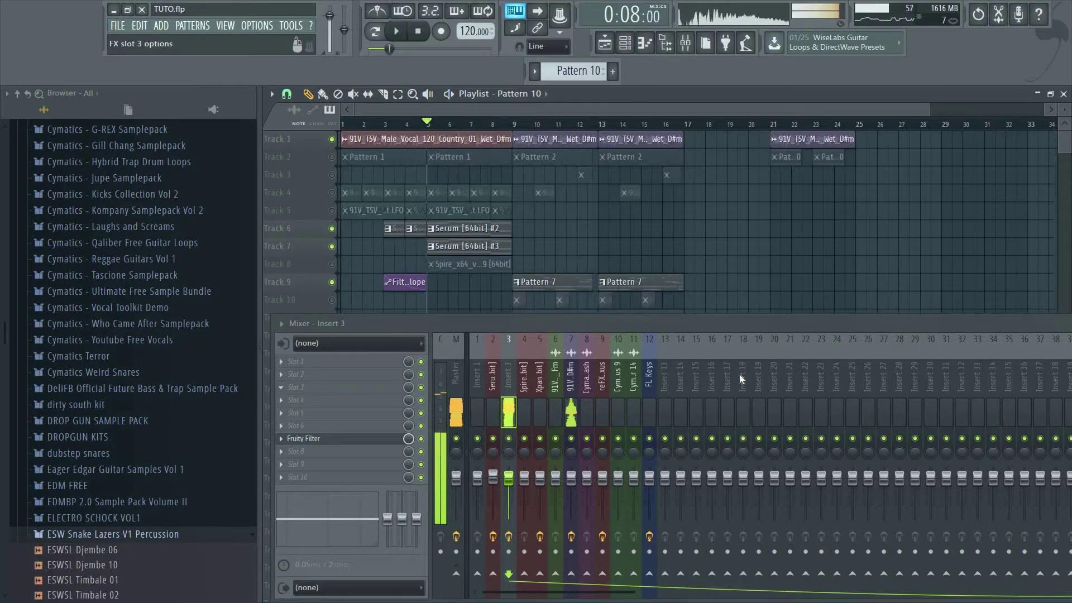
Step: Load Fruity Parametric EQ 2 into slot 3 of Insert 3 and boost band 3 by about 14.8 dB at 355 Hz during playback
click(291, 387)
click(762, 322)
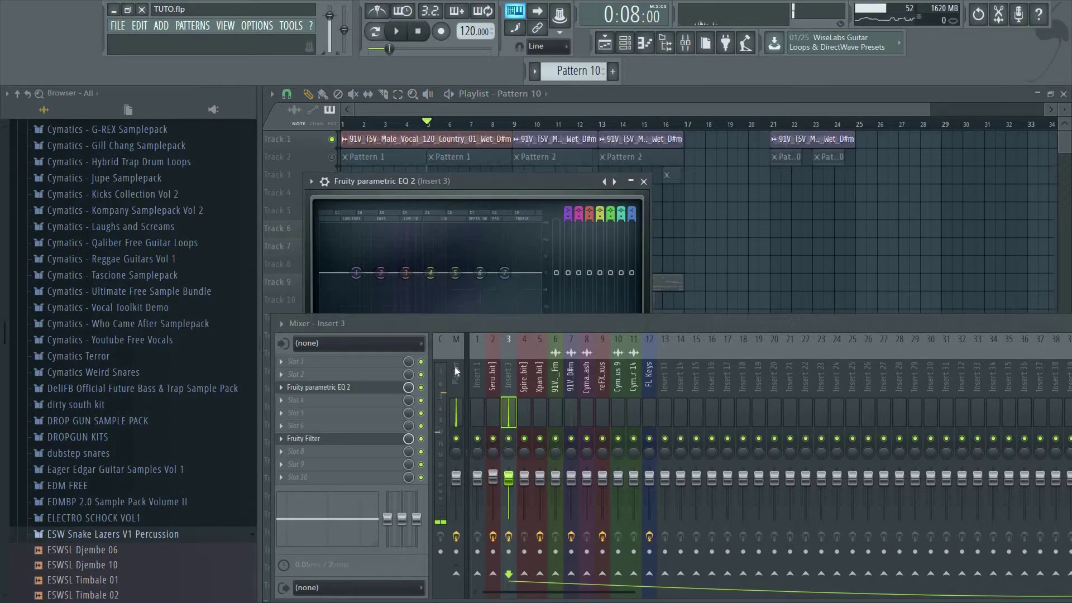
click(402, 280)
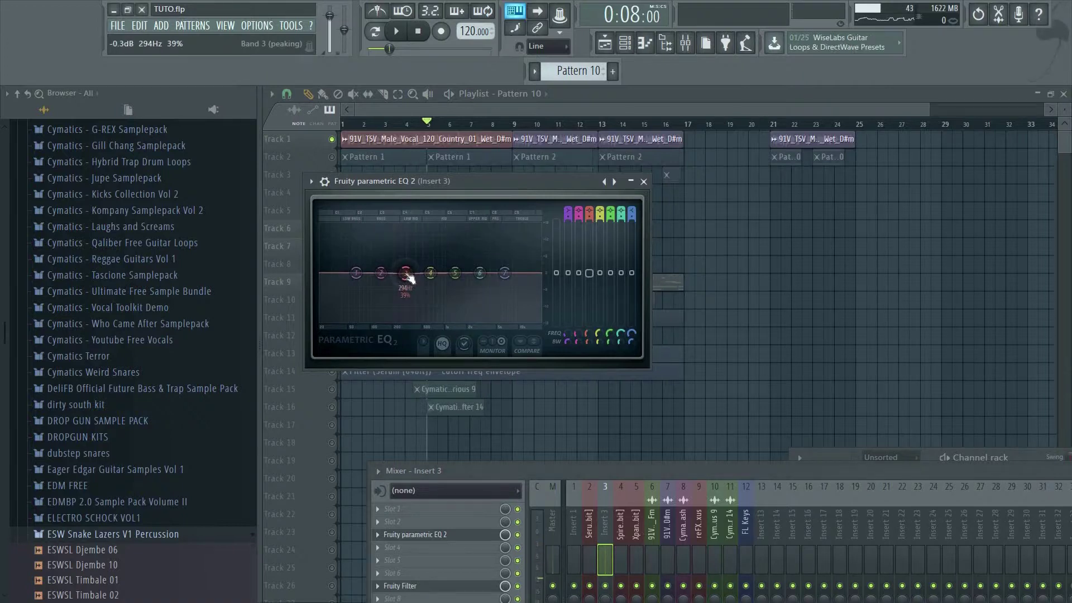
drag(406, 272, 412, 230)
key(space)
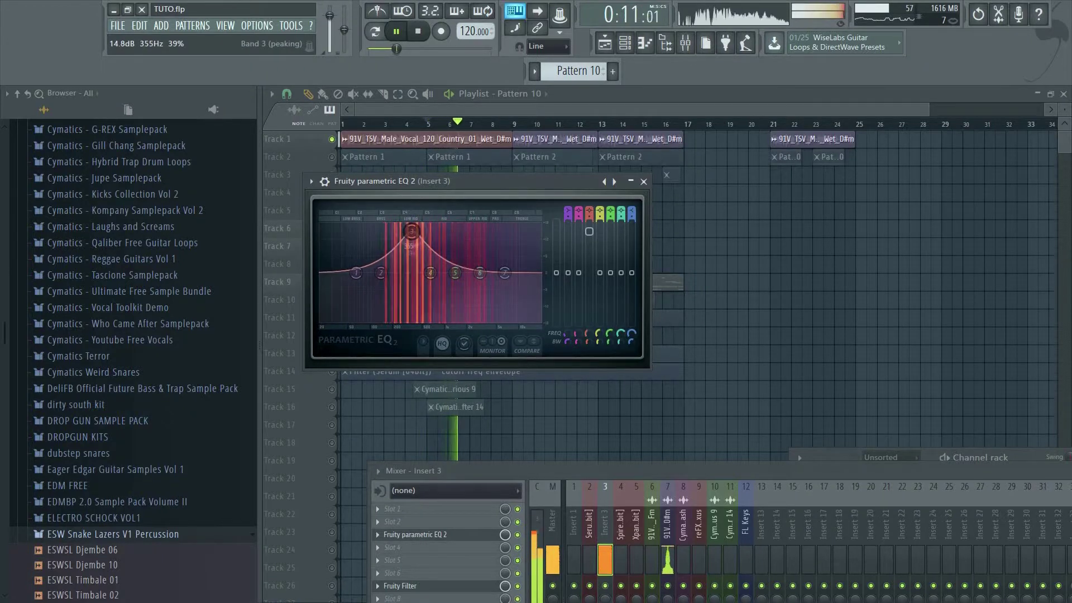
key(space)
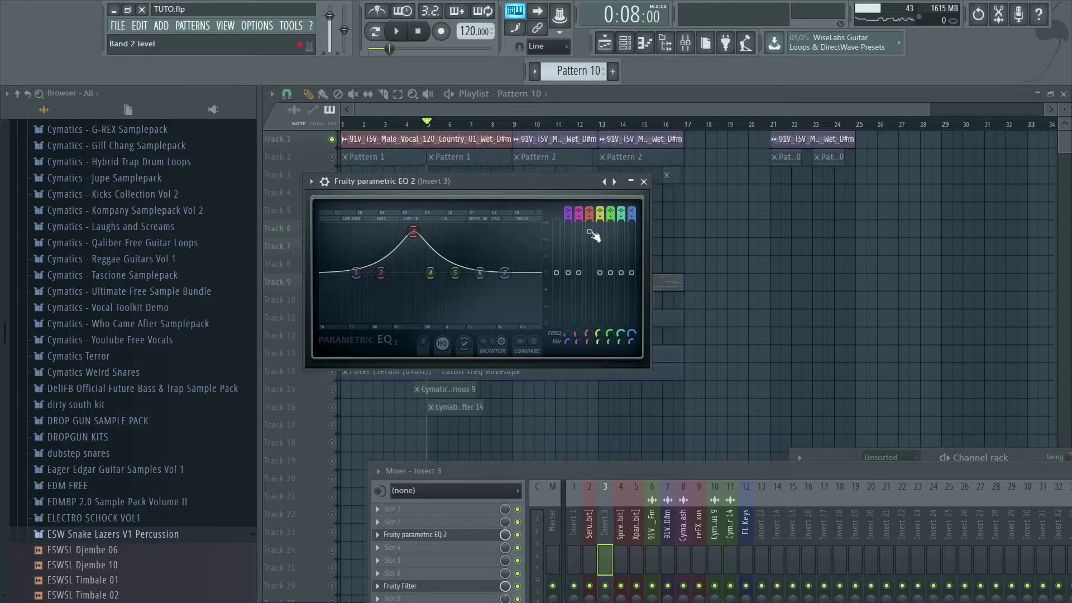
Step: Turn band 3's boost into a moderate cut, audition it and move the equalizer window clear of the track switches
drag(589, 231, 589, 291)
key(space)
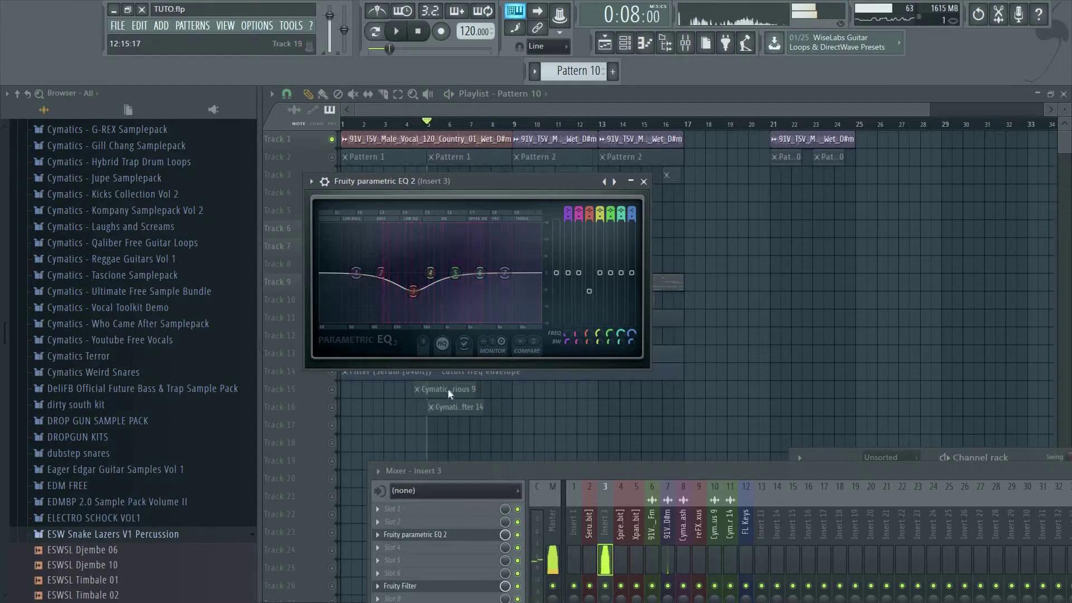
drag(439, 182, 798, 165)
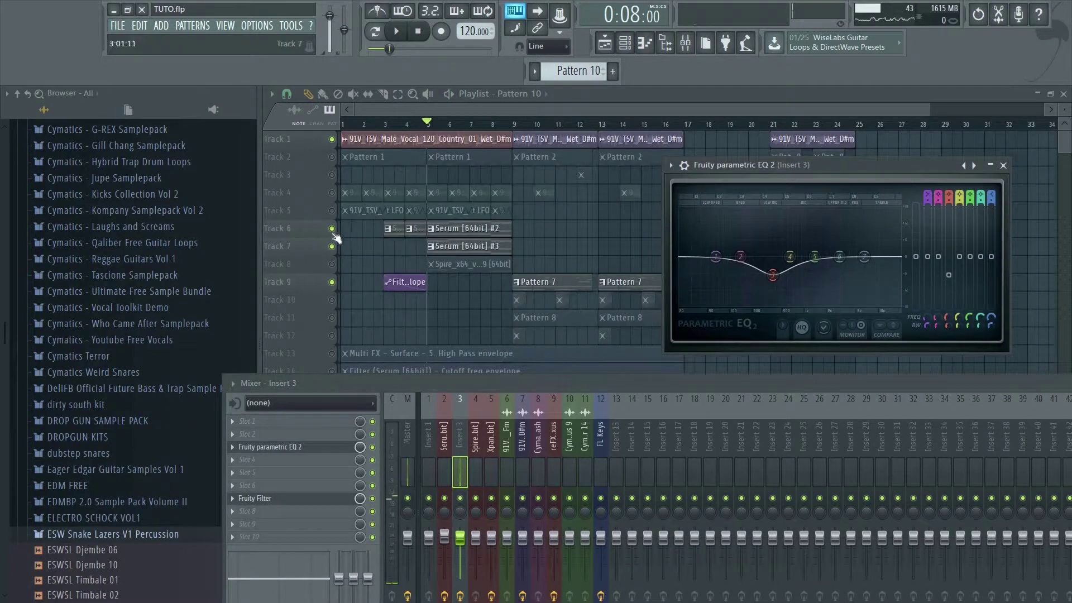
Step: Unmute all playlist tracks and play the full arrangement from bar 5
right_click(334, 231)
right_click(333, 231)
key(space)
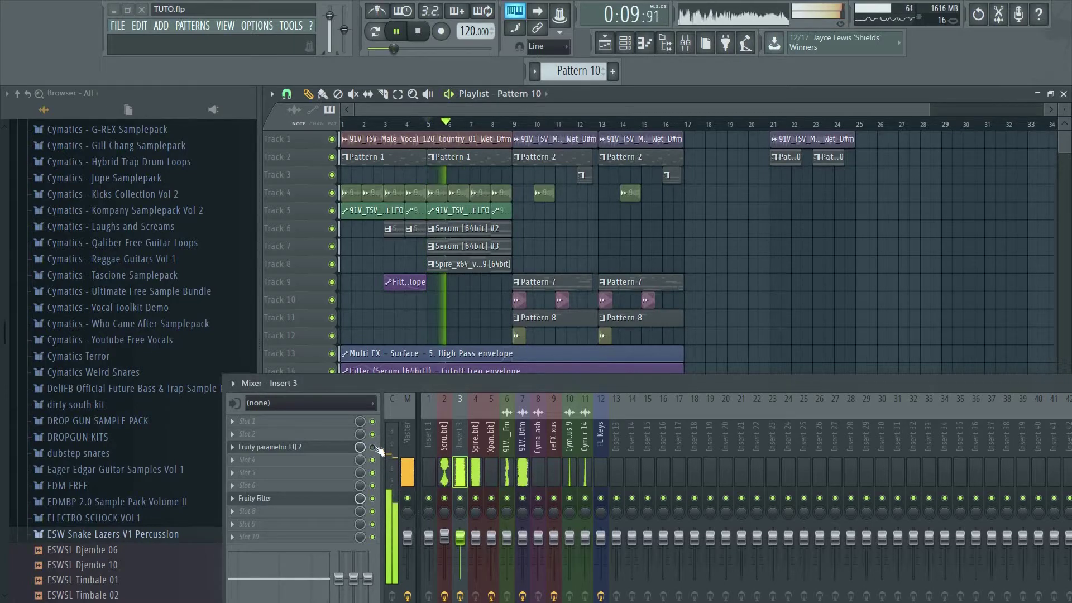
Step: Compare the mix with Insert 3's Parametric EQ 2 bypassed and active, and reopen the equalizer window
click(372, 446)
key(space)
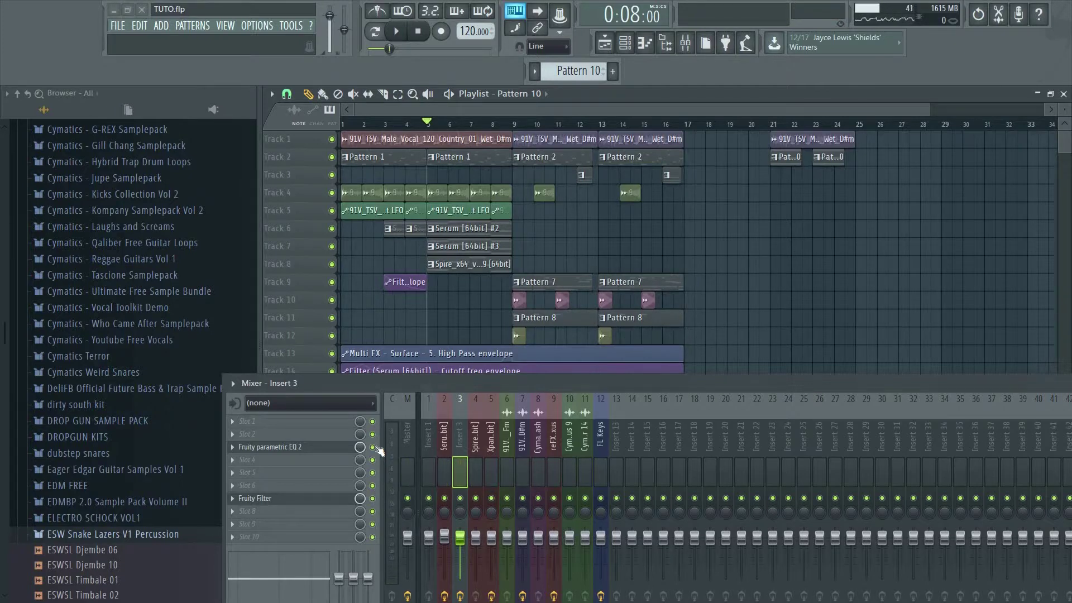
key(space)
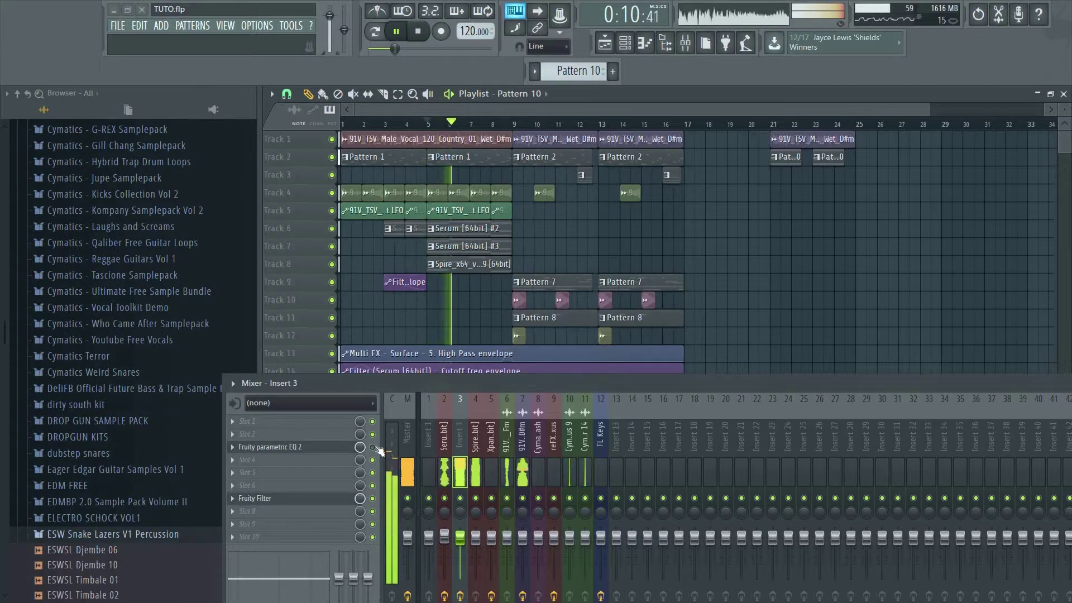
key(space)
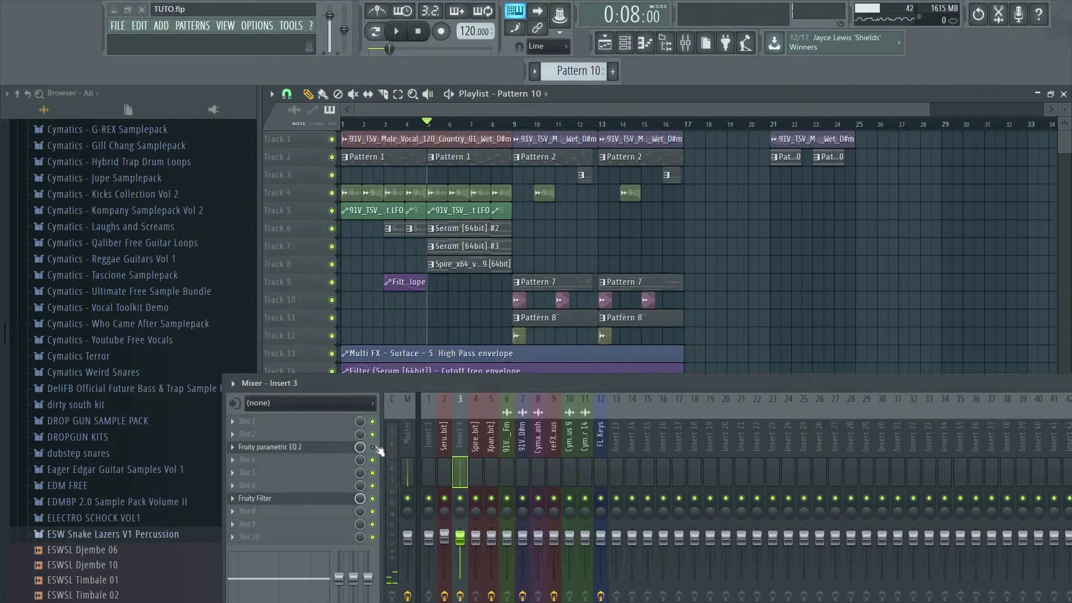
click(331, 449)
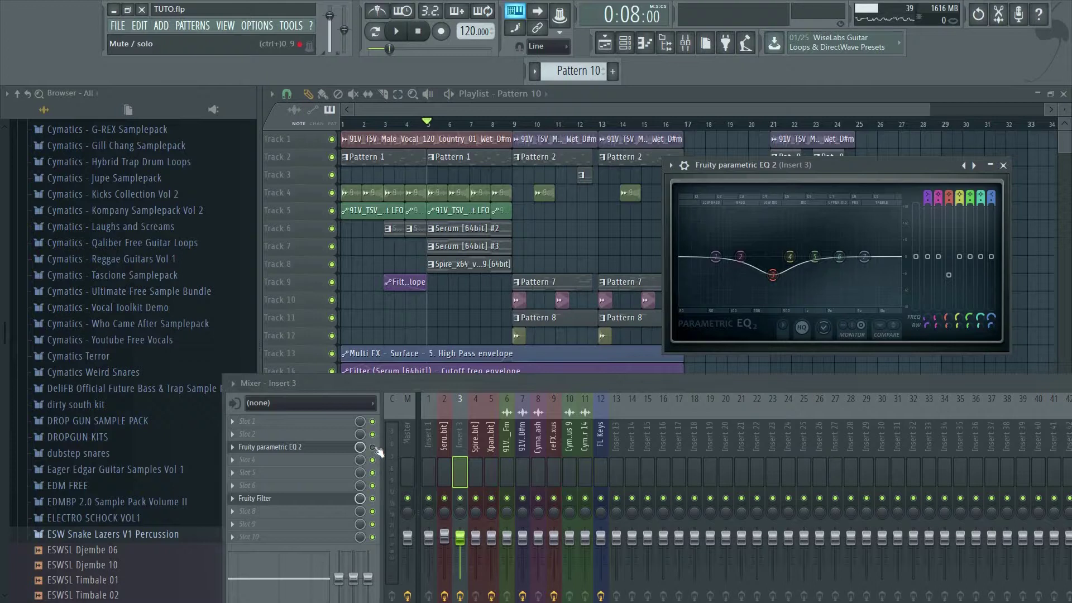
key(space)
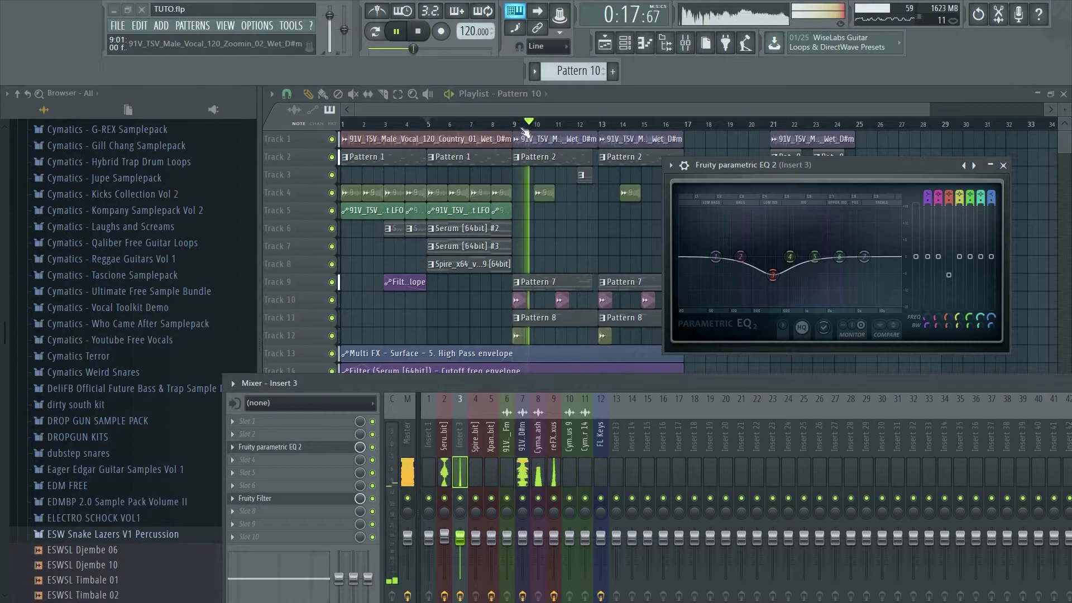
key(space)
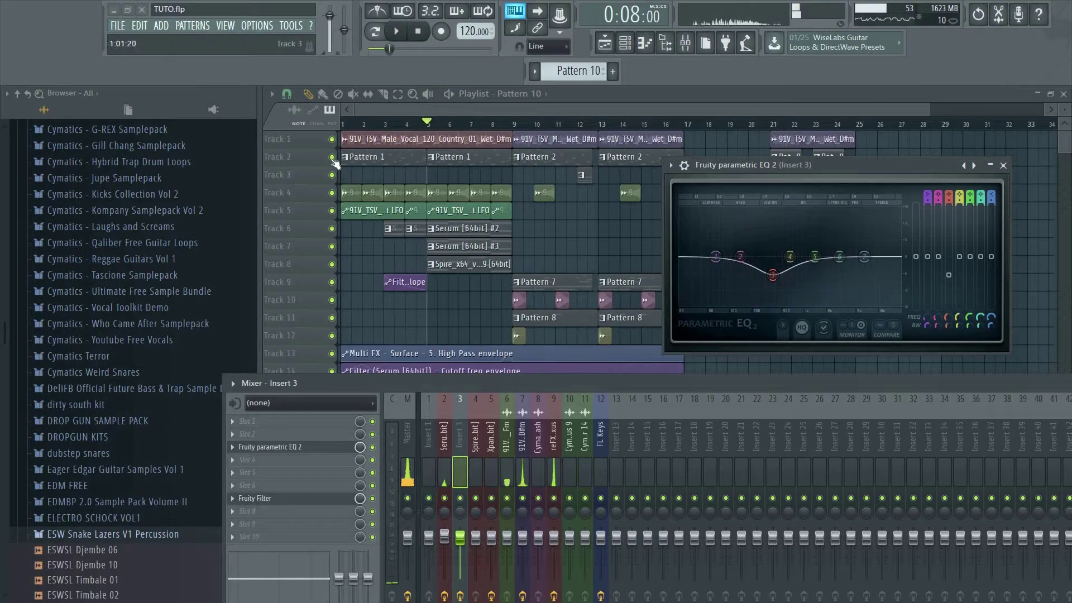
Step: Solo playlist Track 2, play it from bar 5 and select the Serum insert on mixer track 2
right_click(332, 157)
key(space)
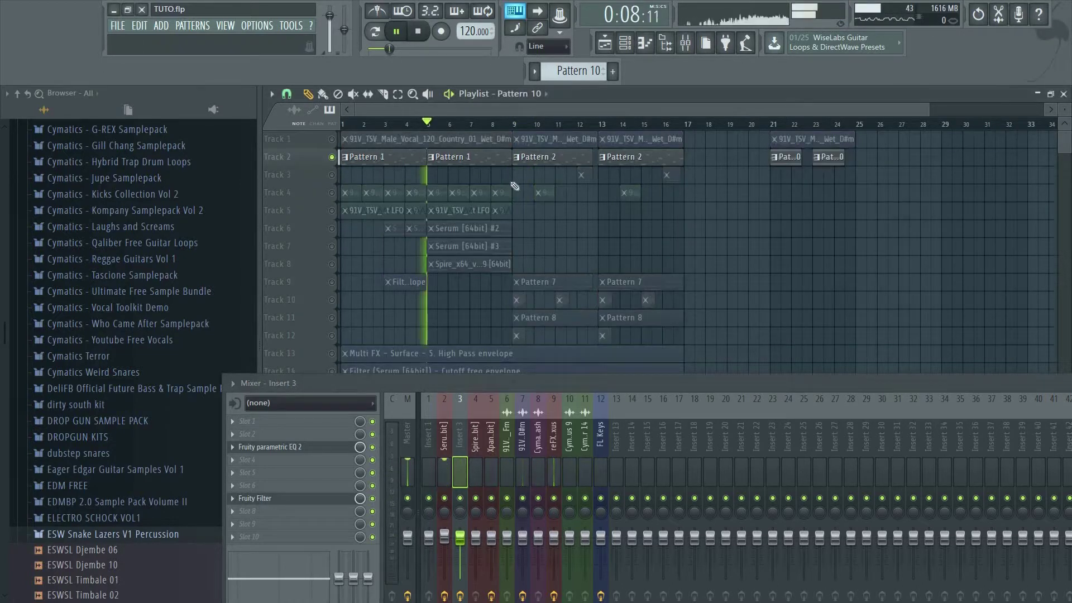
click(452, 441)
key(space)
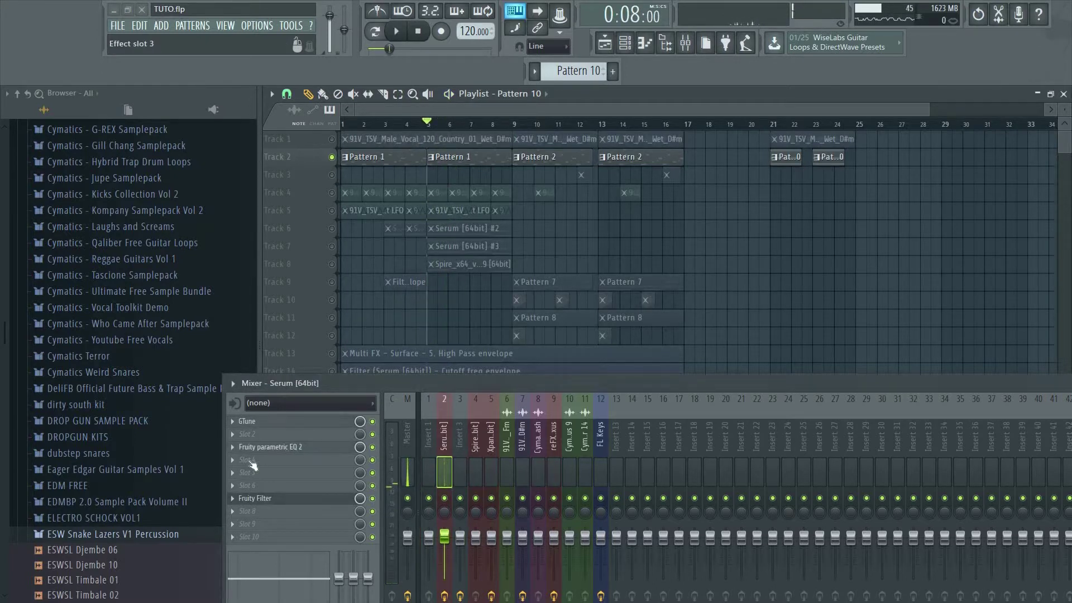
Step: Load Fruity Parametric EQ 2 into slot 4 of the Serum insert and cut band 3 to about -4.5 dB at 401 Hz
click(242, 459)
click(753, 330)
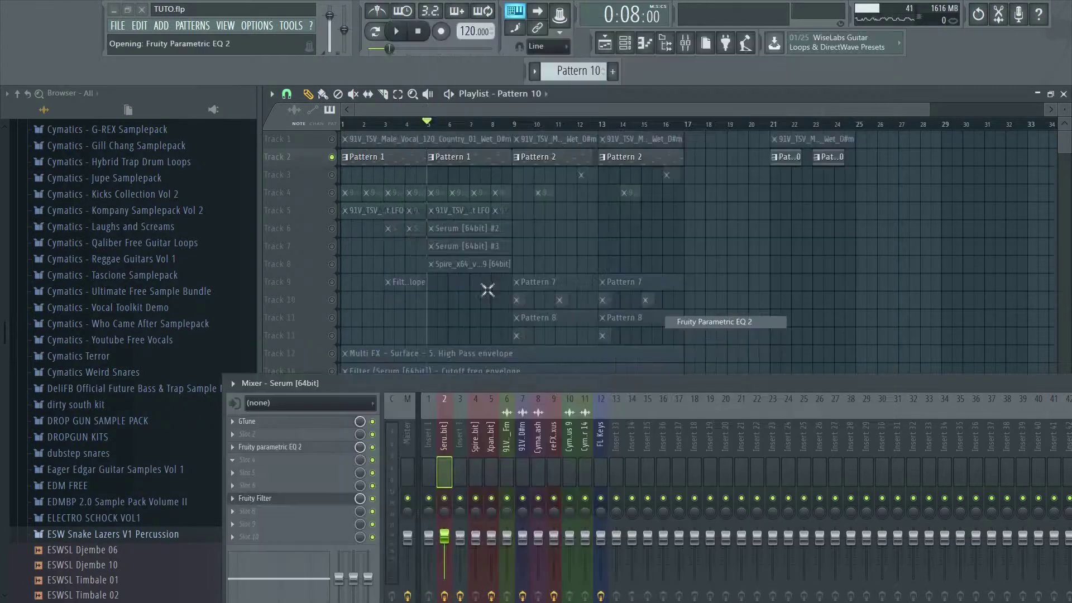
click(418, 255)
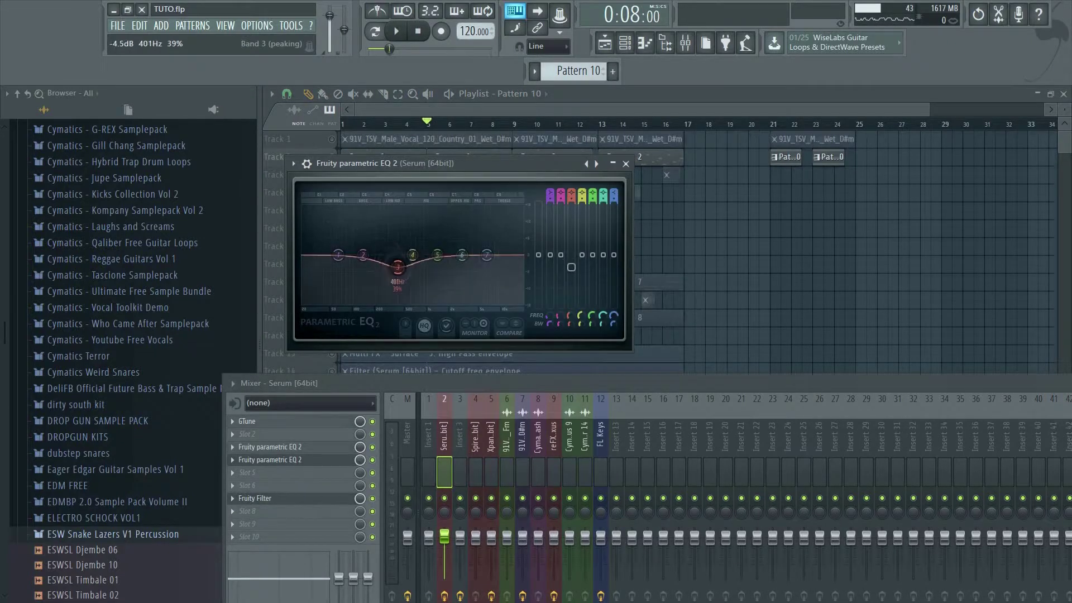
click(622, 163)
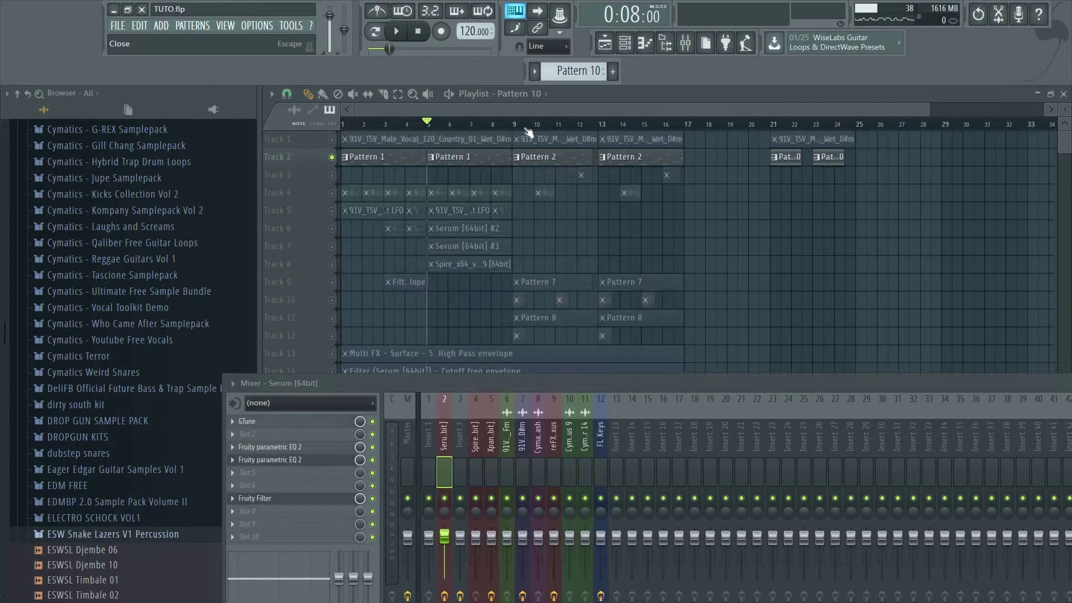
Step: Unmute all playlist tracks and, during playback from bar 9, adjust band 4 in slot 3's Parametric EQ 2 to about -7.1 dB at 358 Hz
right_click(337, 158)
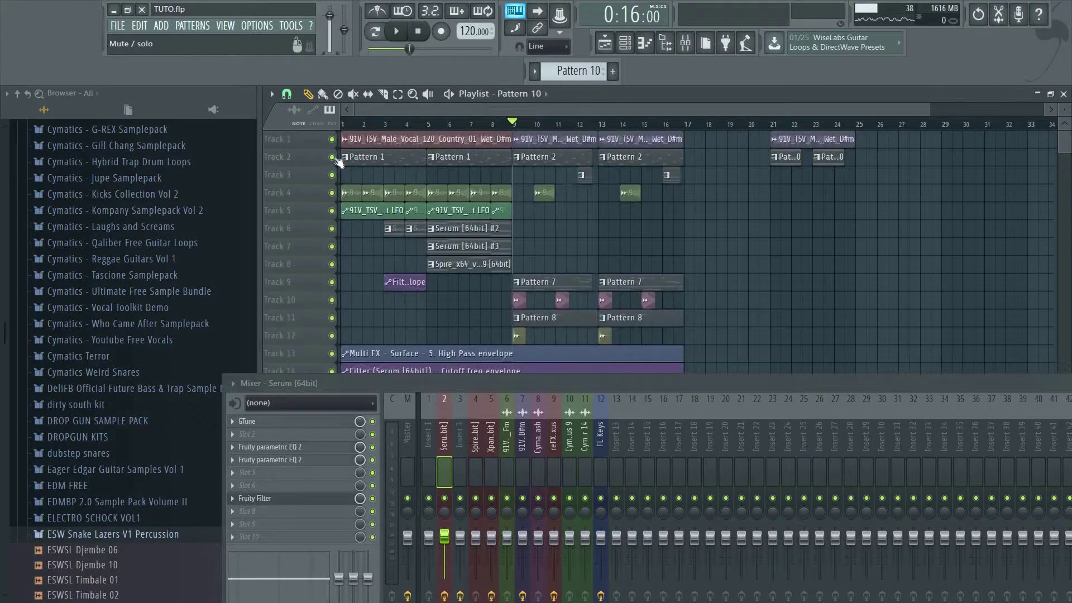
key(space)
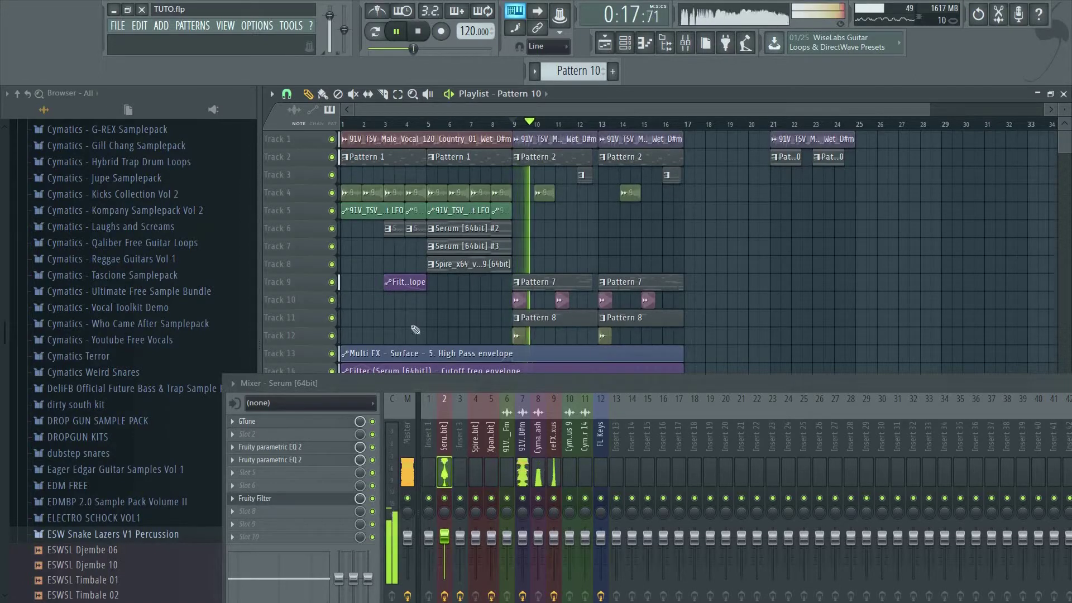
click(269, 446)
drag(373, 252, 379, 260)
scroll(381, 261, up, 2)
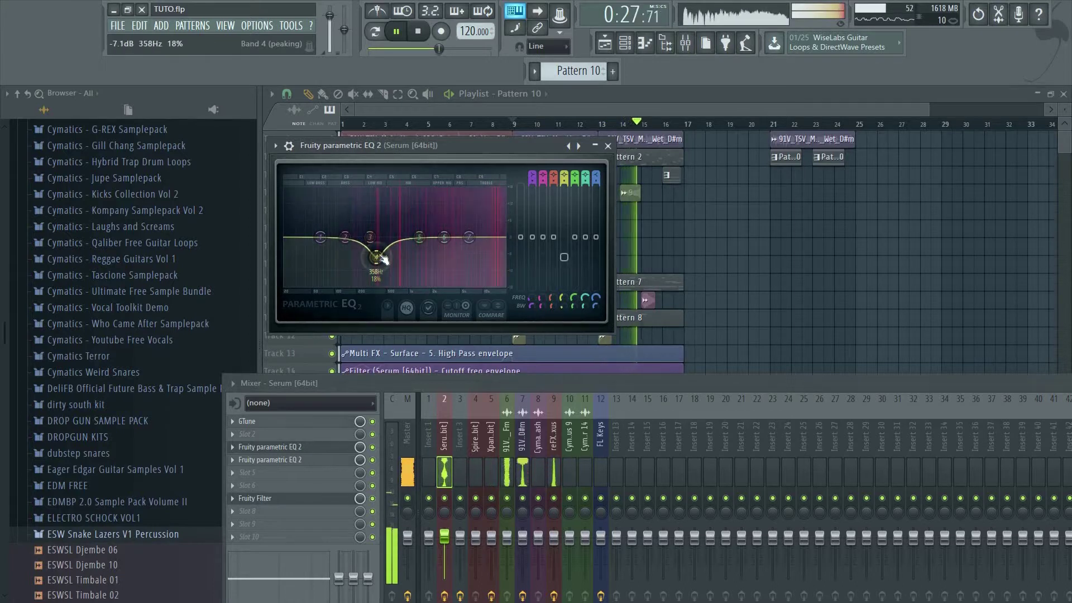
key(space)
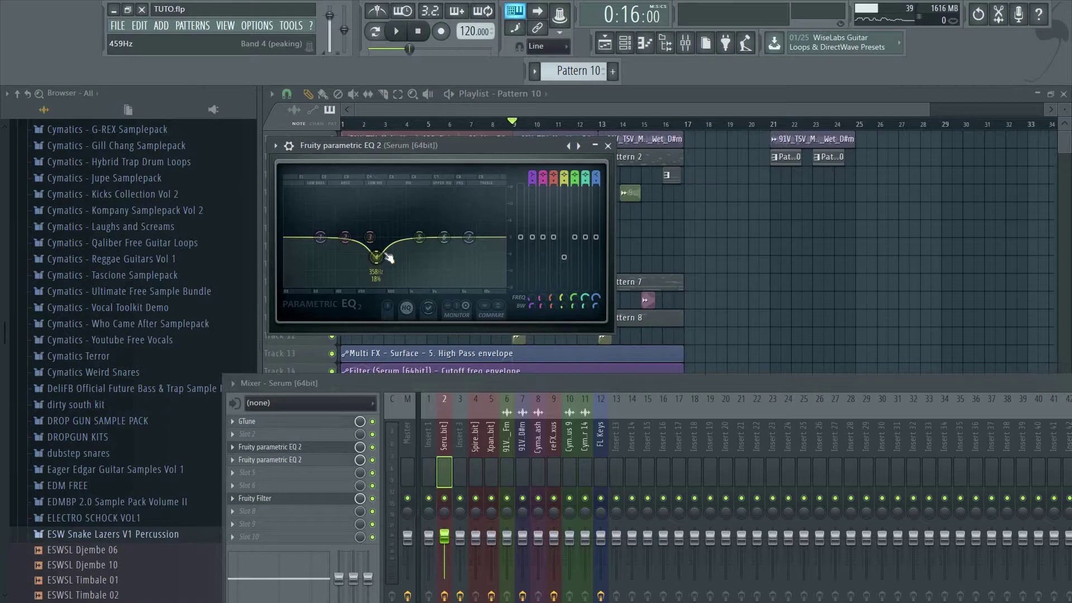
key(Escape)
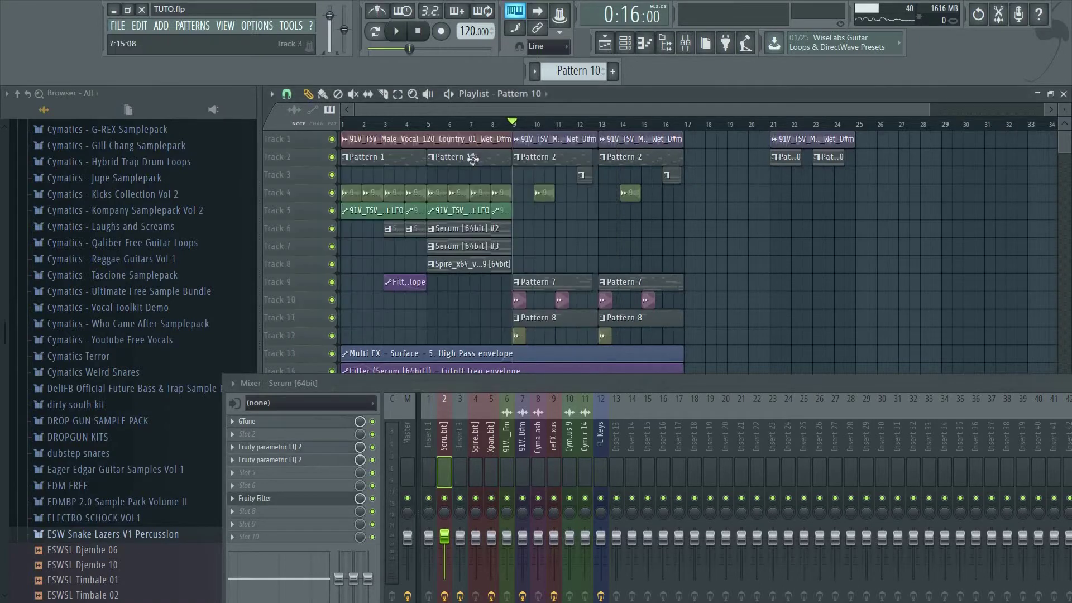